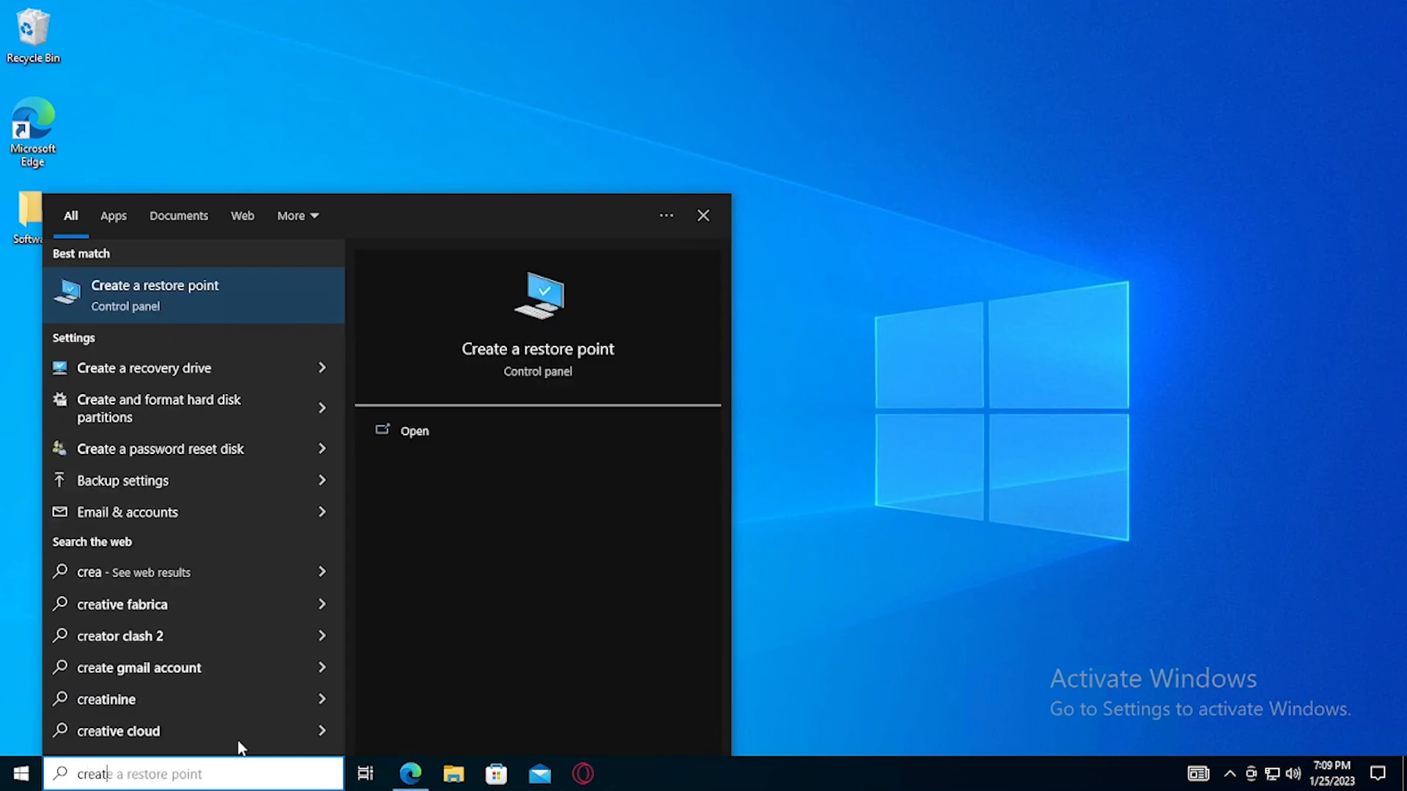
- Search Windows for "create and format hard disk partitions", open Disk Management from the result and maximize its window
type("and")
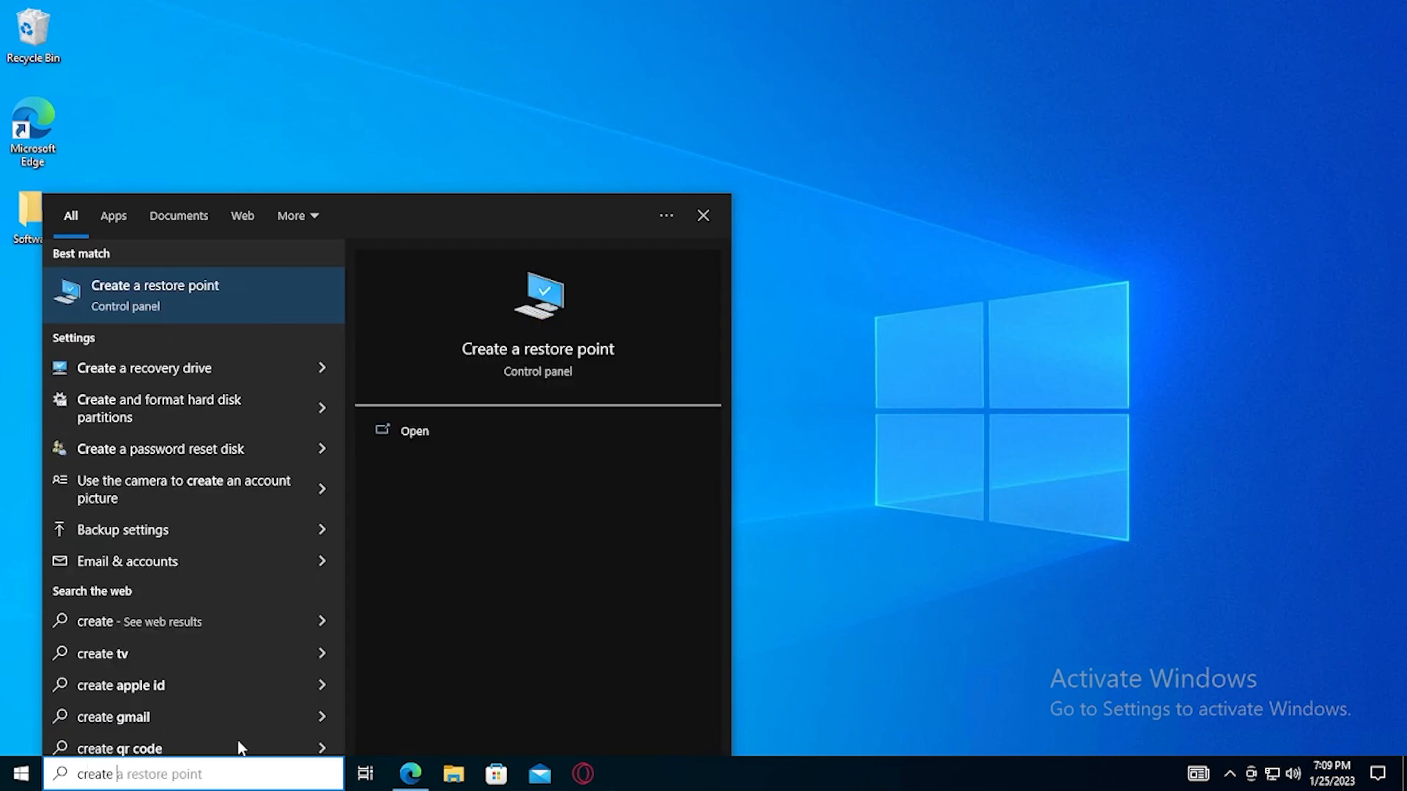
type(" form")
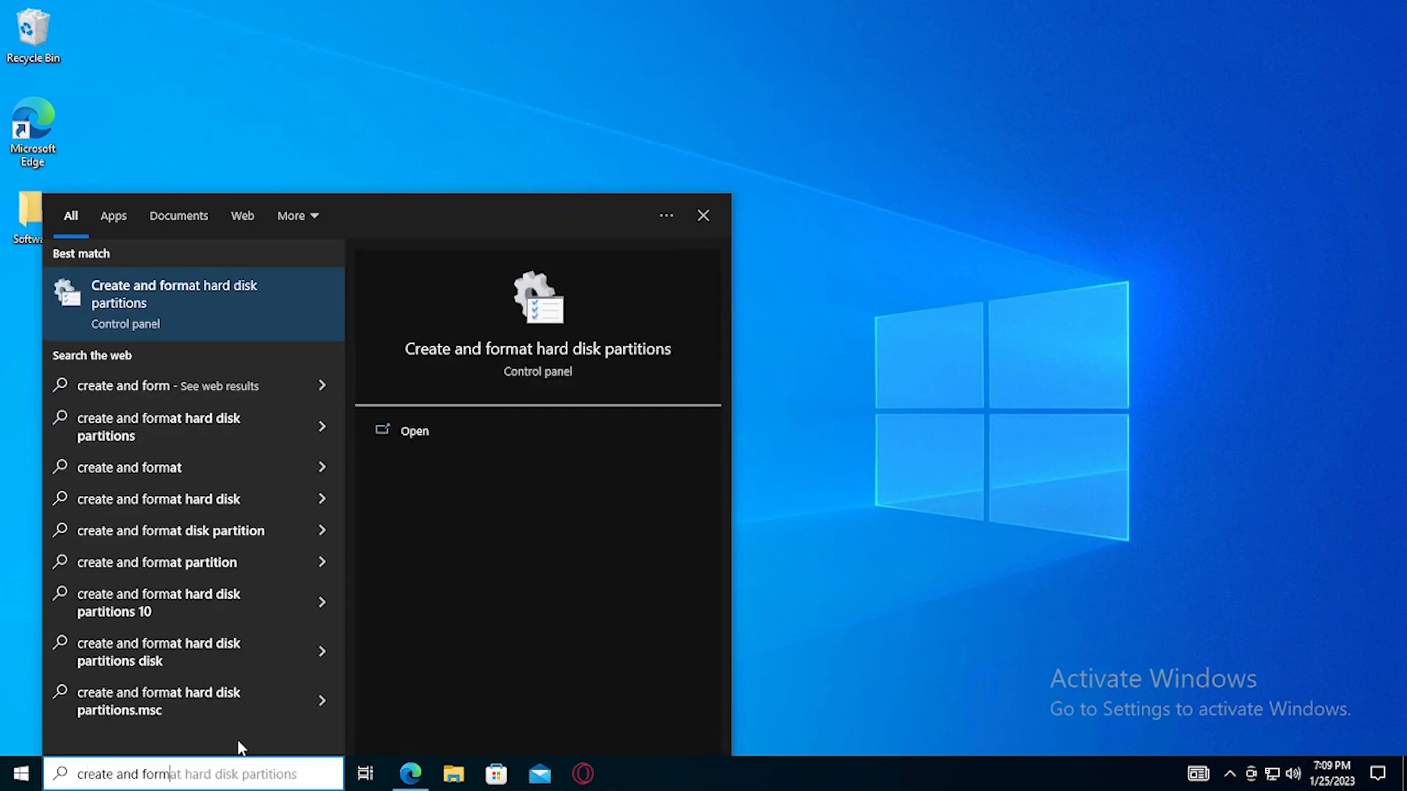
type("at hard ")
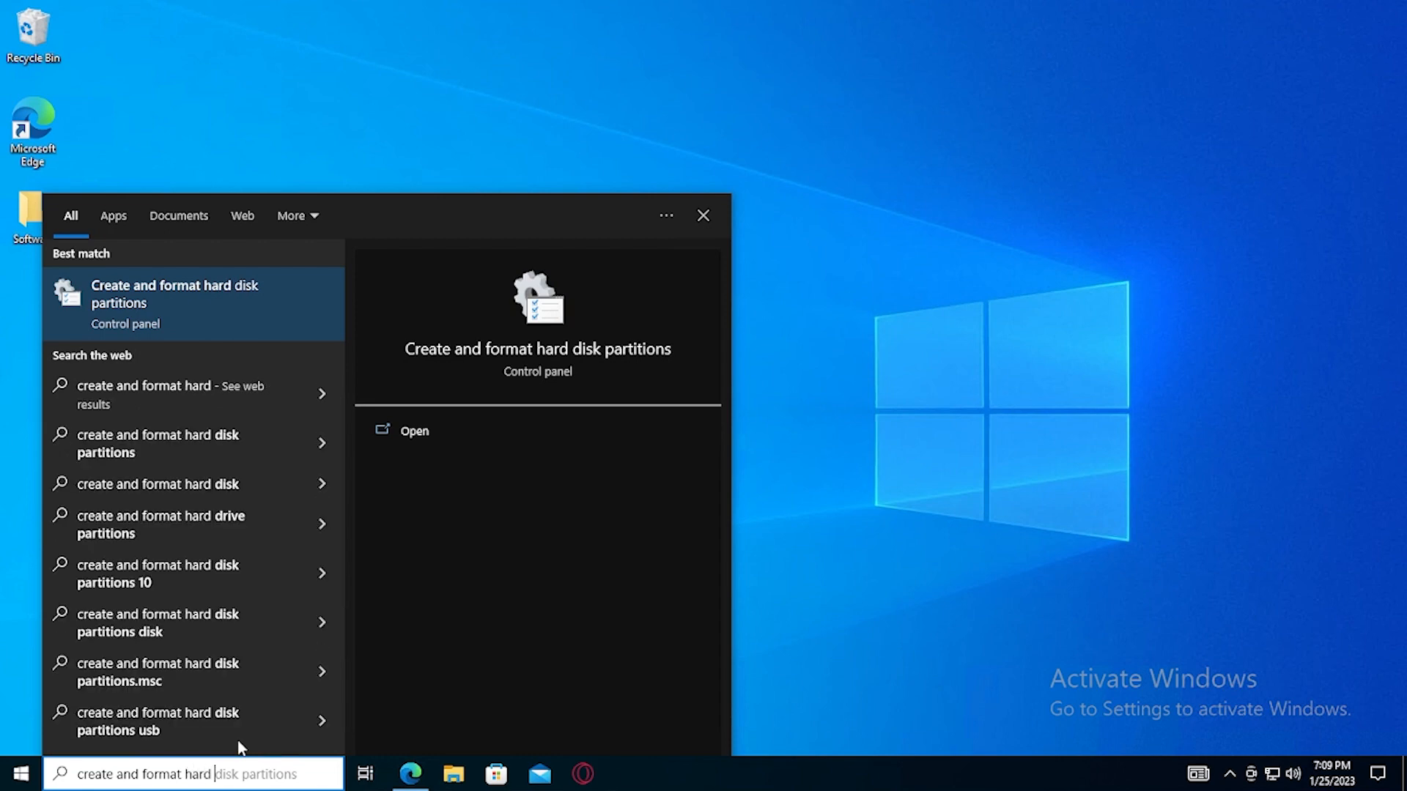
type("disk partit")
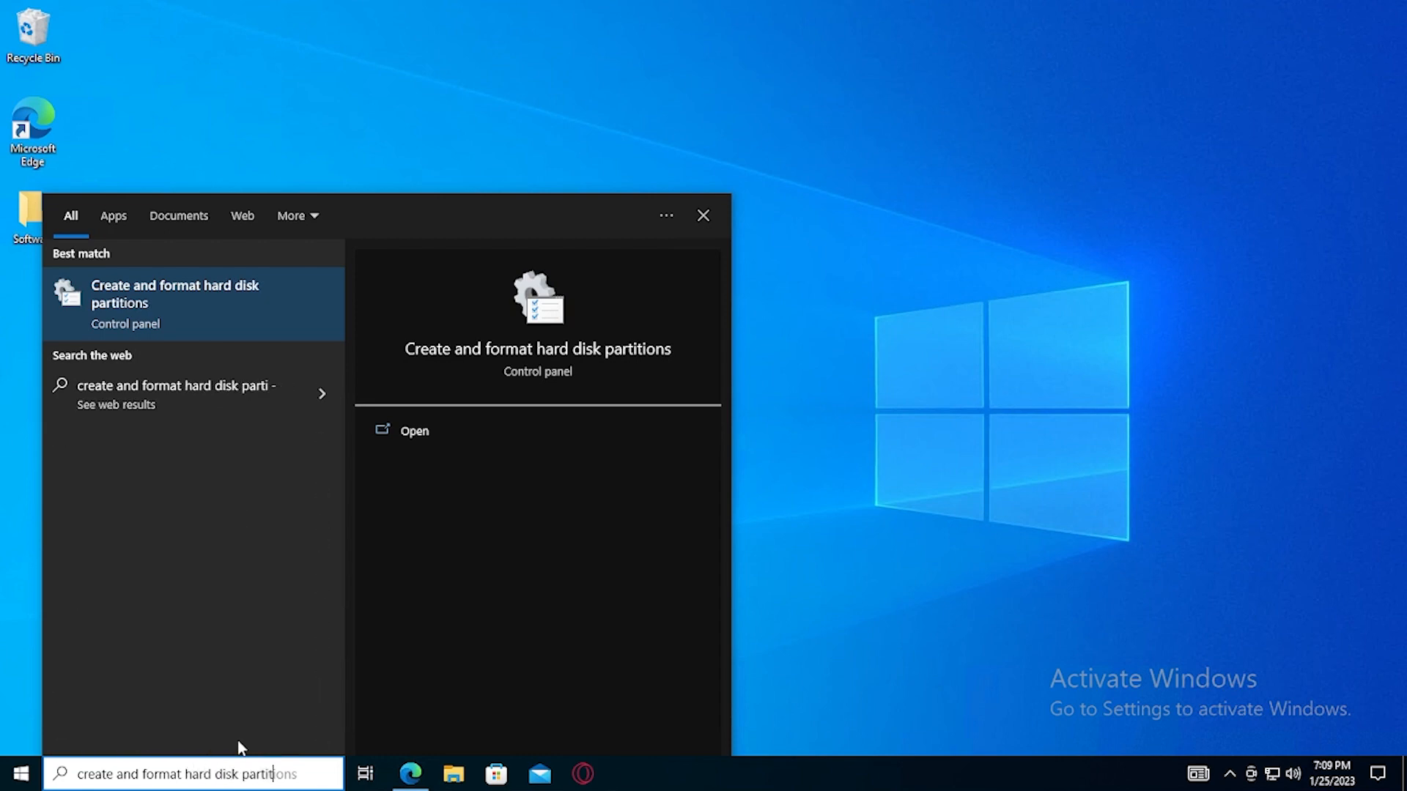
type("ons")
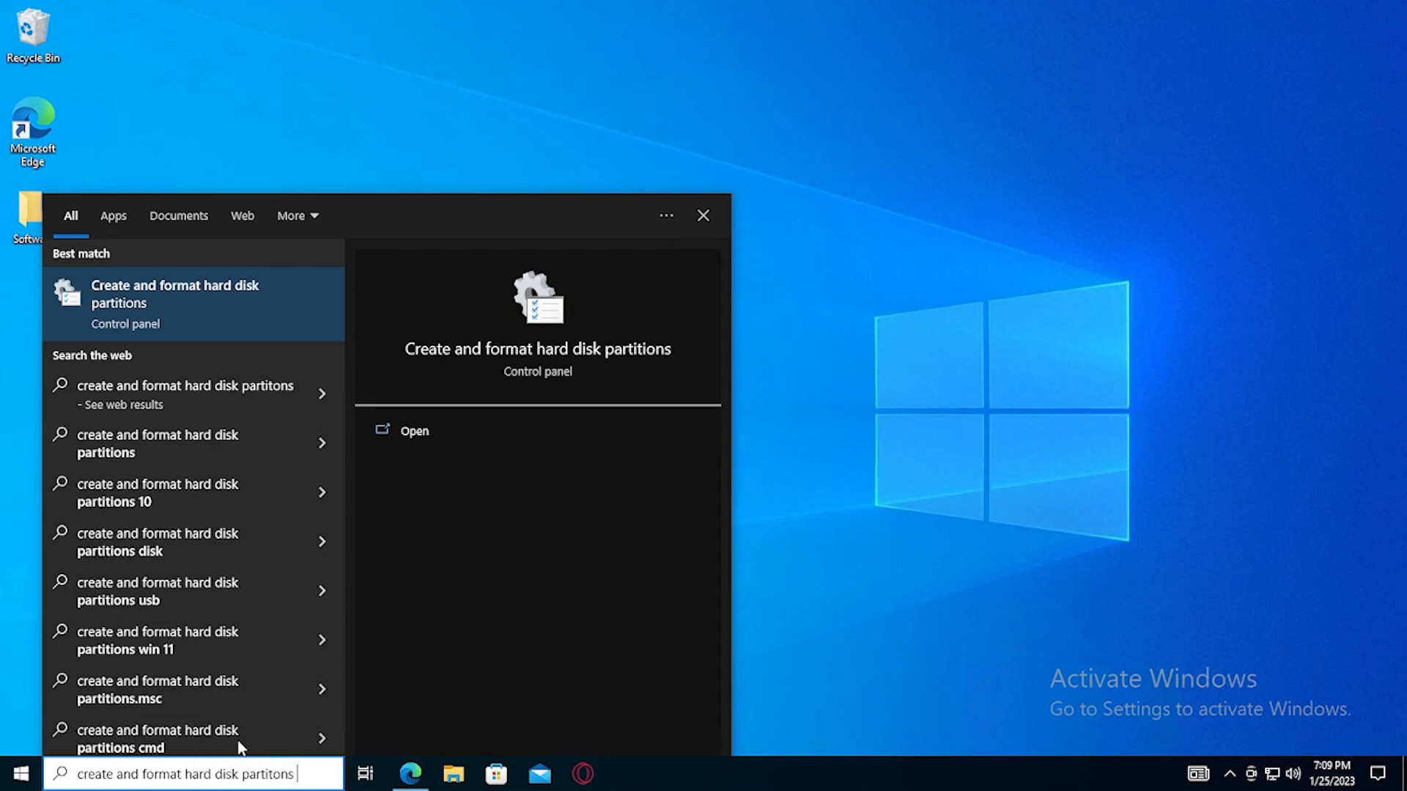
left_click(437, 425)
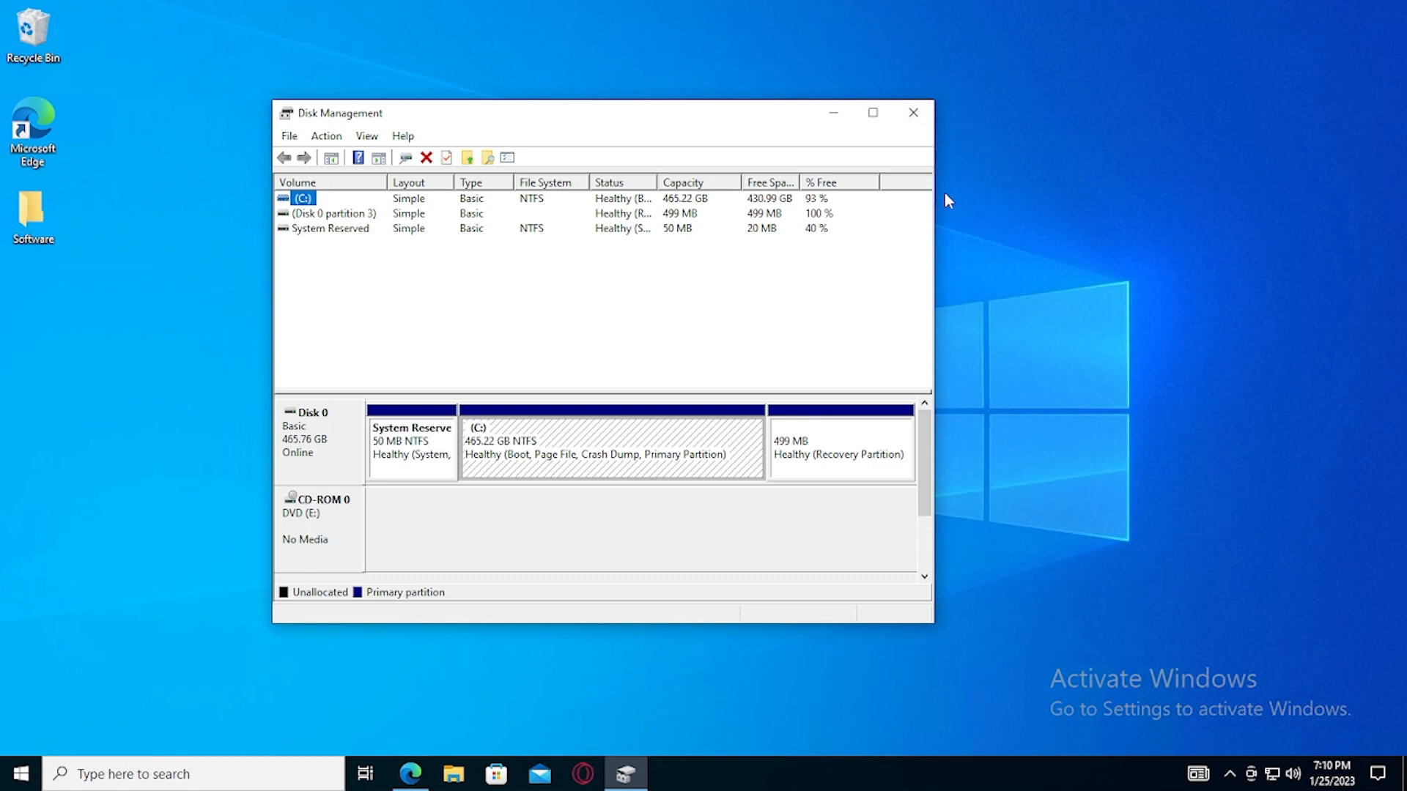
left_click(872, 112)
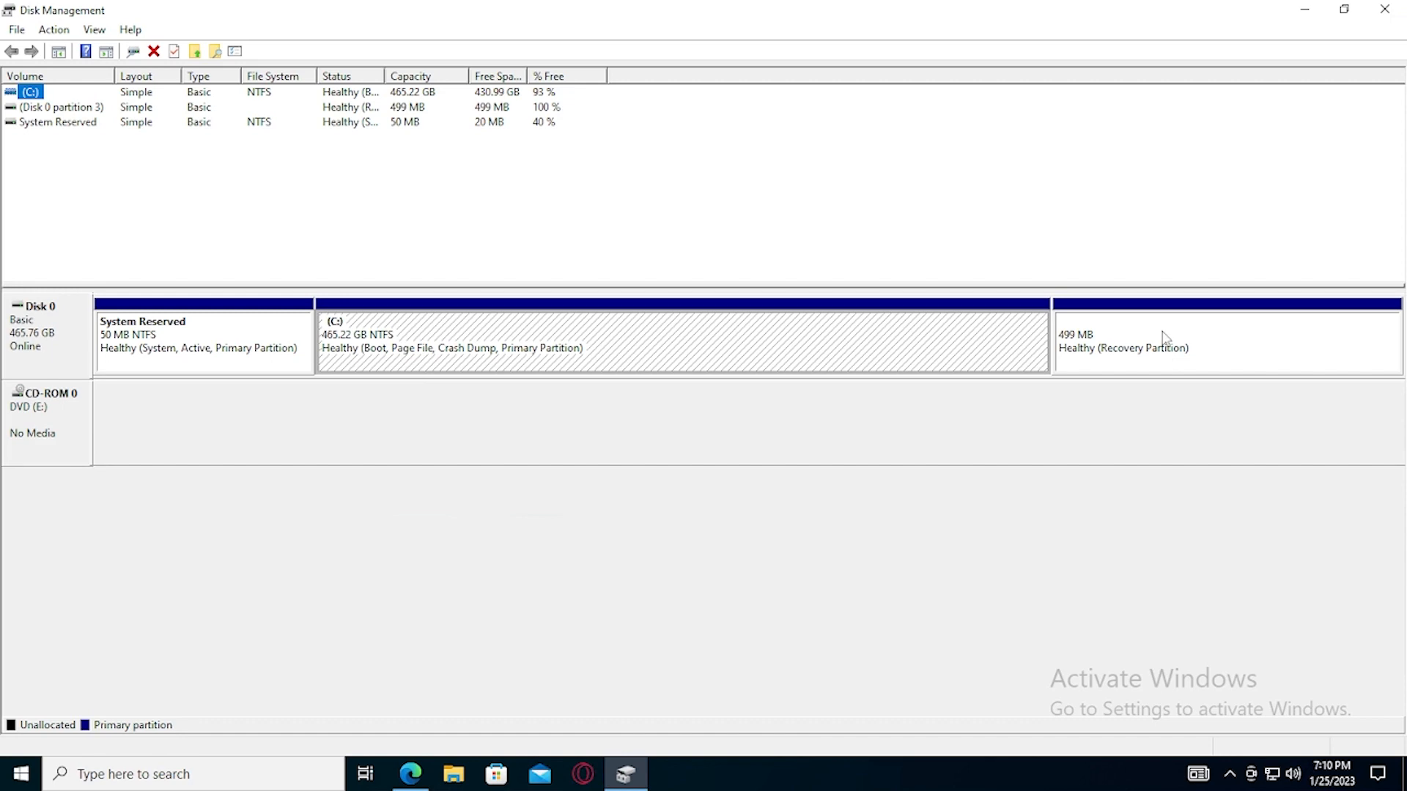
- Shrink the C: volume on Disk 0 by 100000 MB
right_click(377, 344)
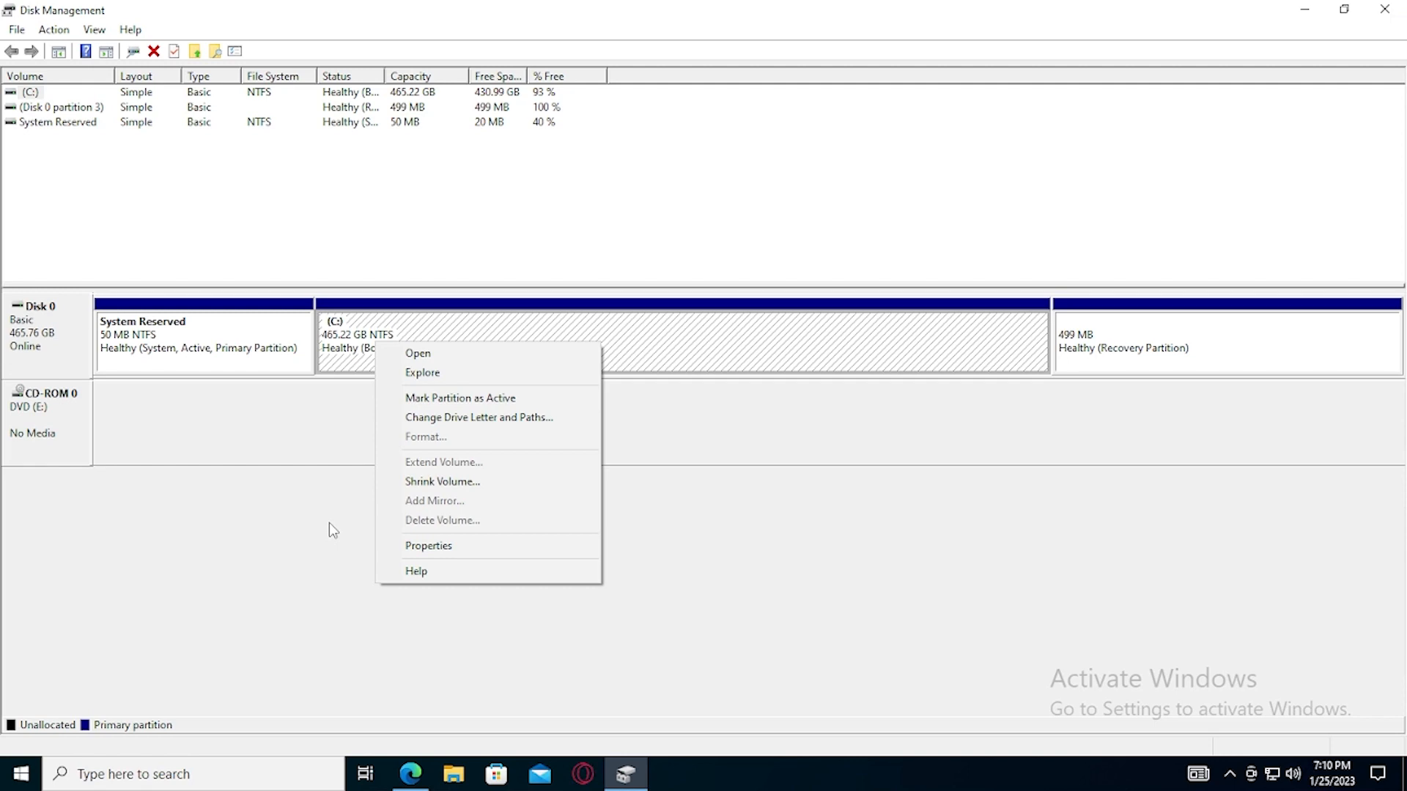
left_click(435, 487)
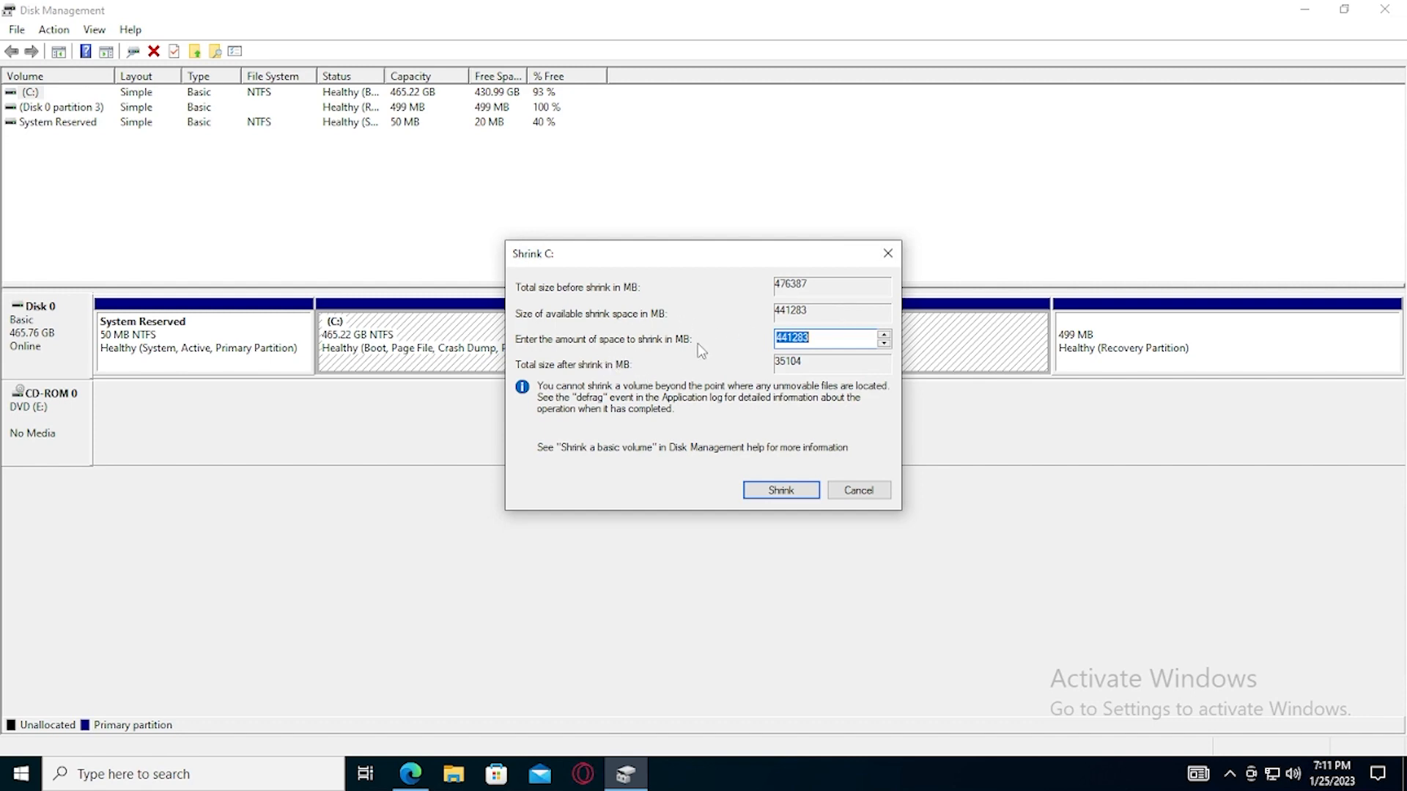
left_click(884, 342)
key("BackSpace")
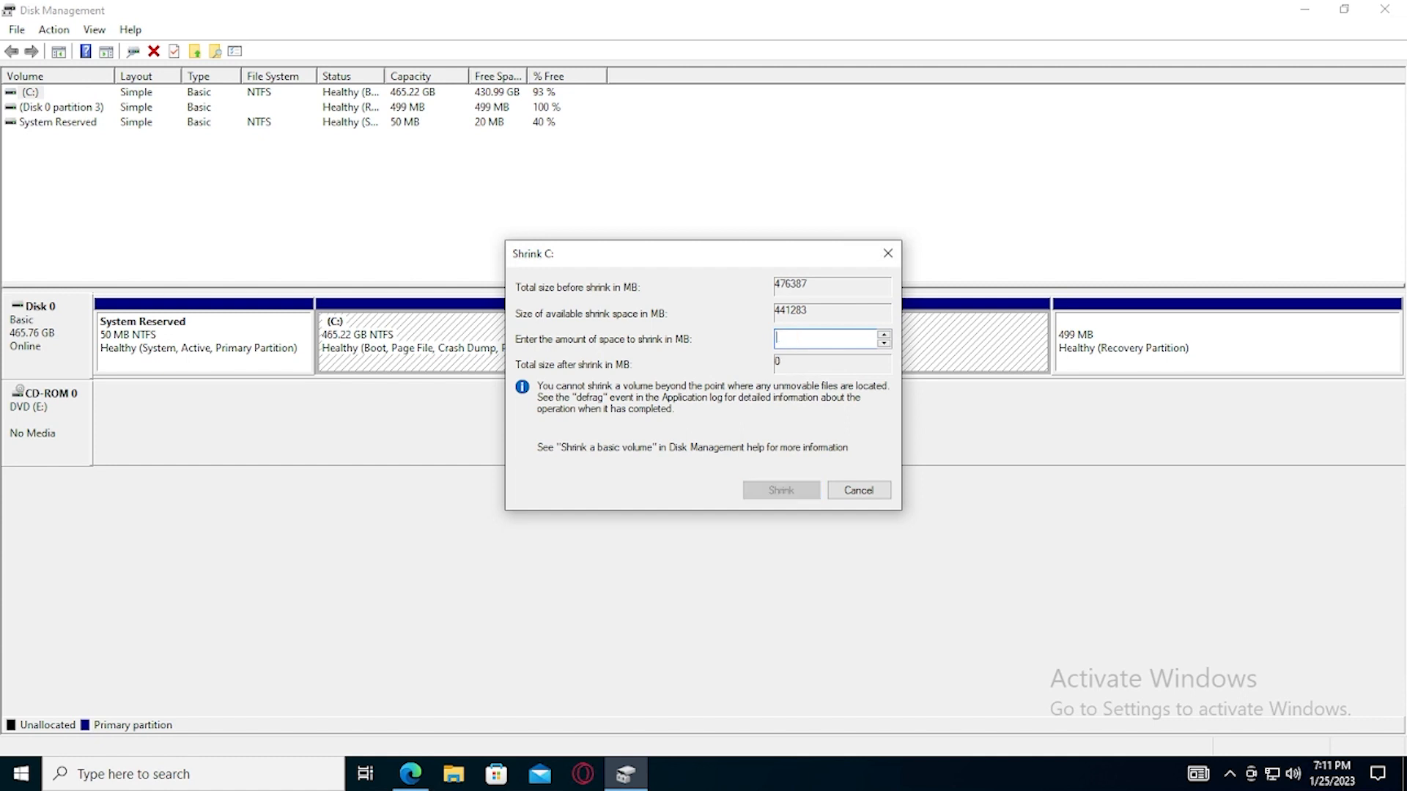
type("100")
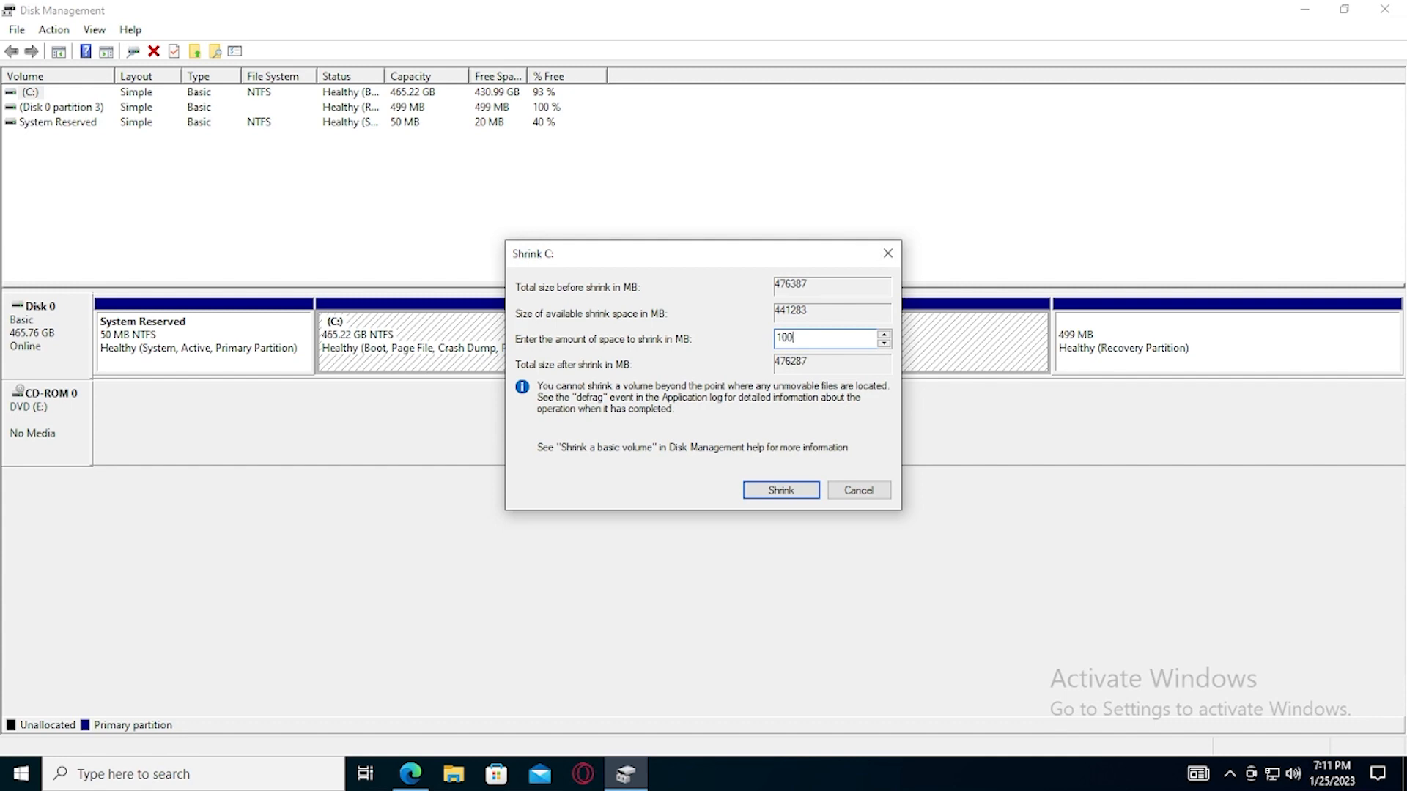
type("000")
left_click(785, 497)
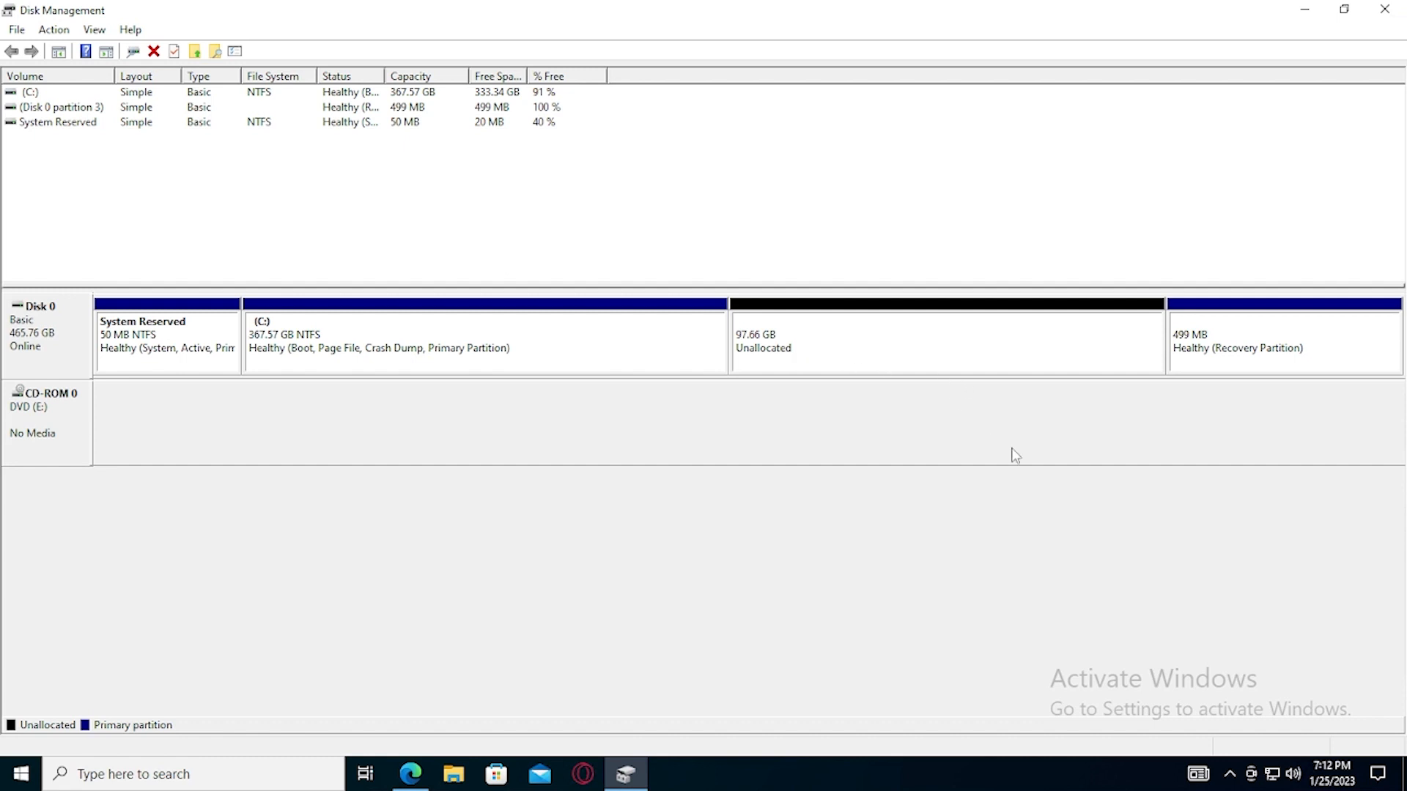
- Start a new simple volume in Disk 0's unallocated space, using the full 99999 MB and drive letter D
left_click(804, 349)
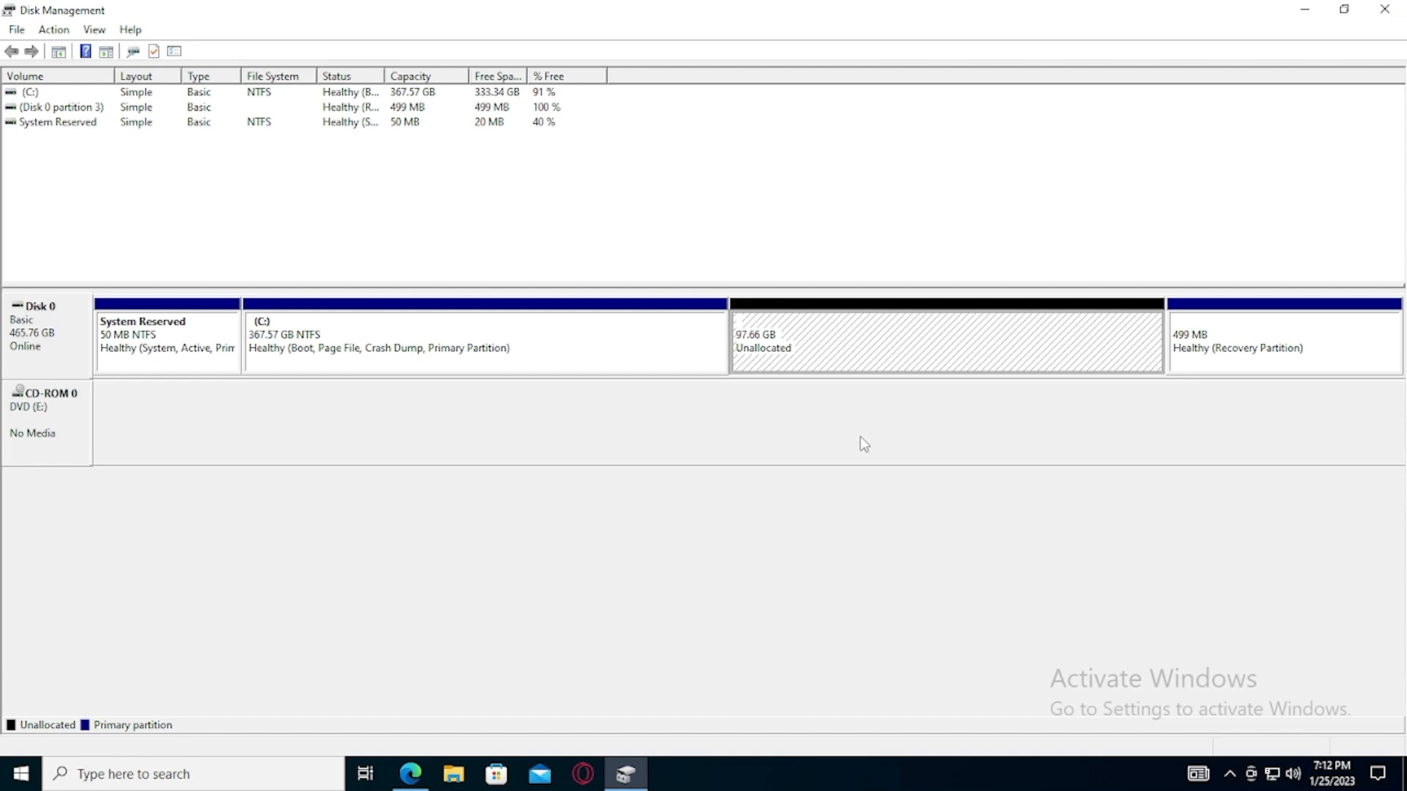
right_click(870, 353)
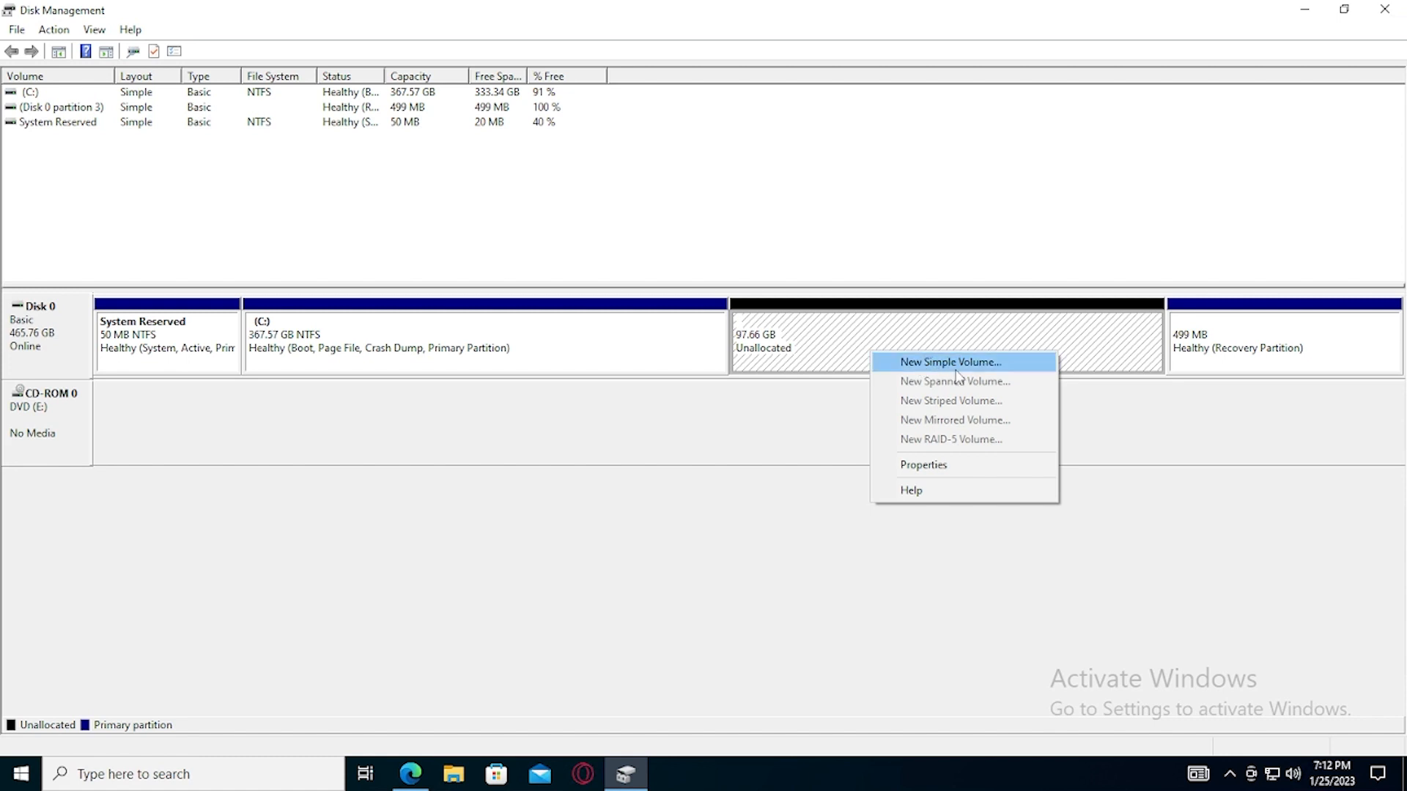
left_click(953, 363)
key("Return")
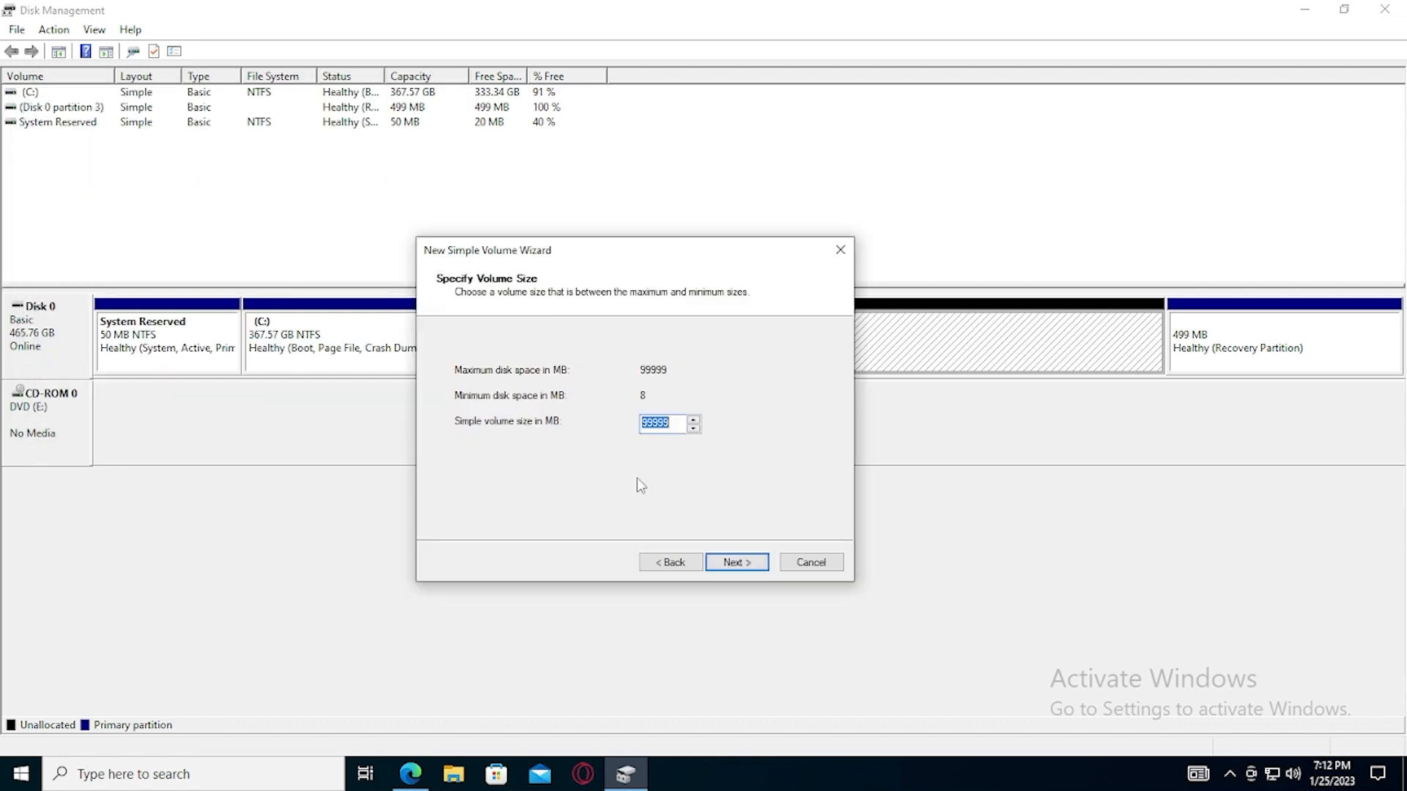
left_click(734, 563)
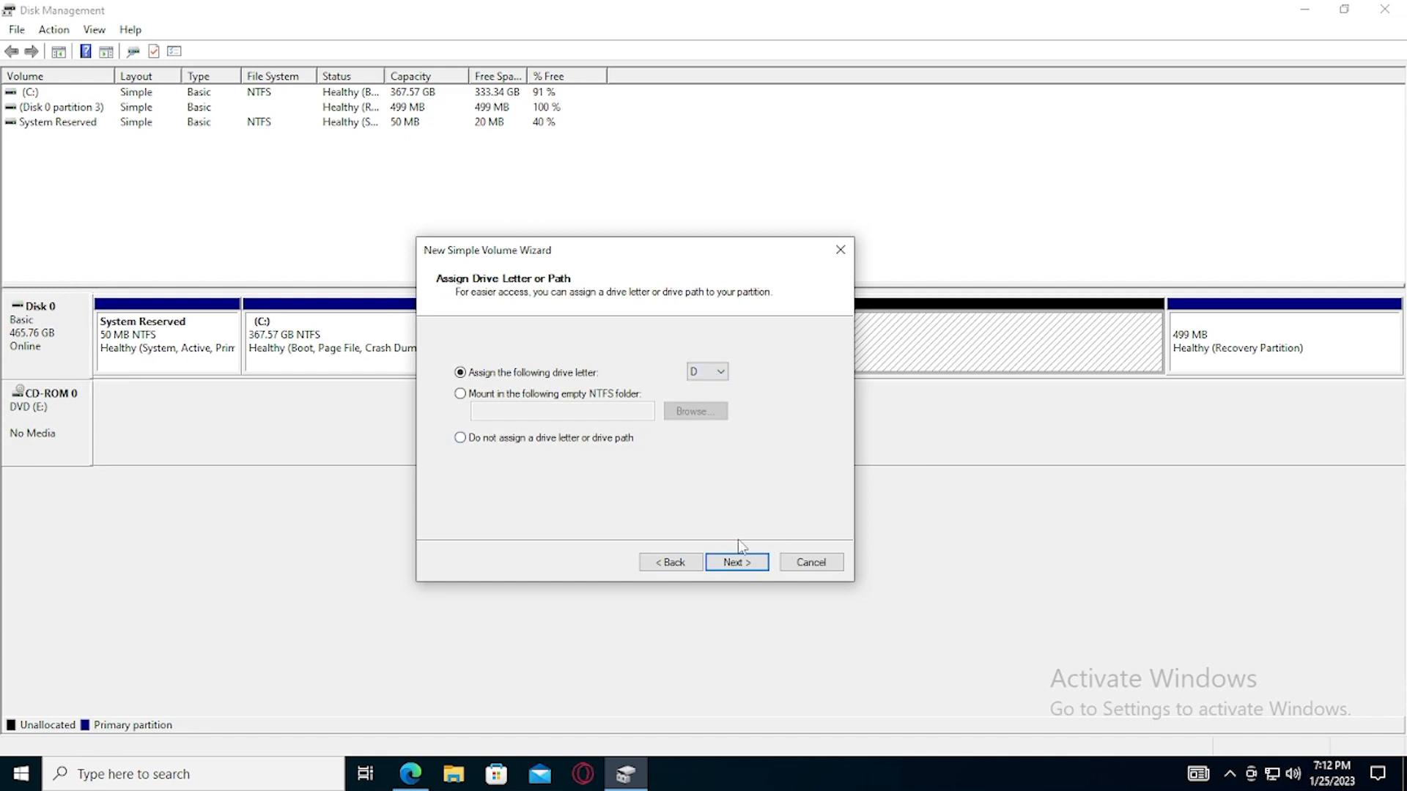
left_click(751, 564)
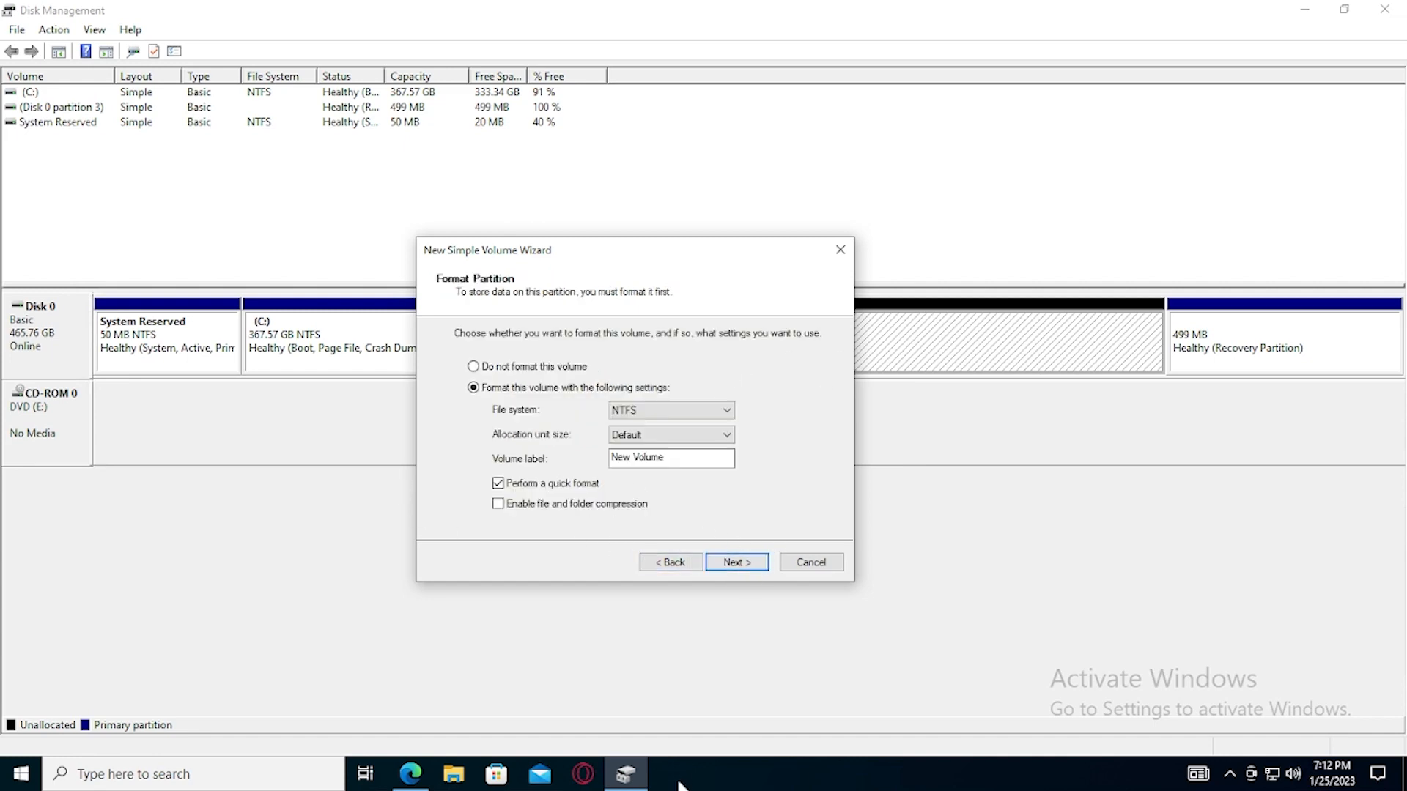
- Label the new volume "Windows 7 Pro", keep NTFS with quick format, review the settings summary and create the volume
left_click_drag(675, 459, 607, 461)
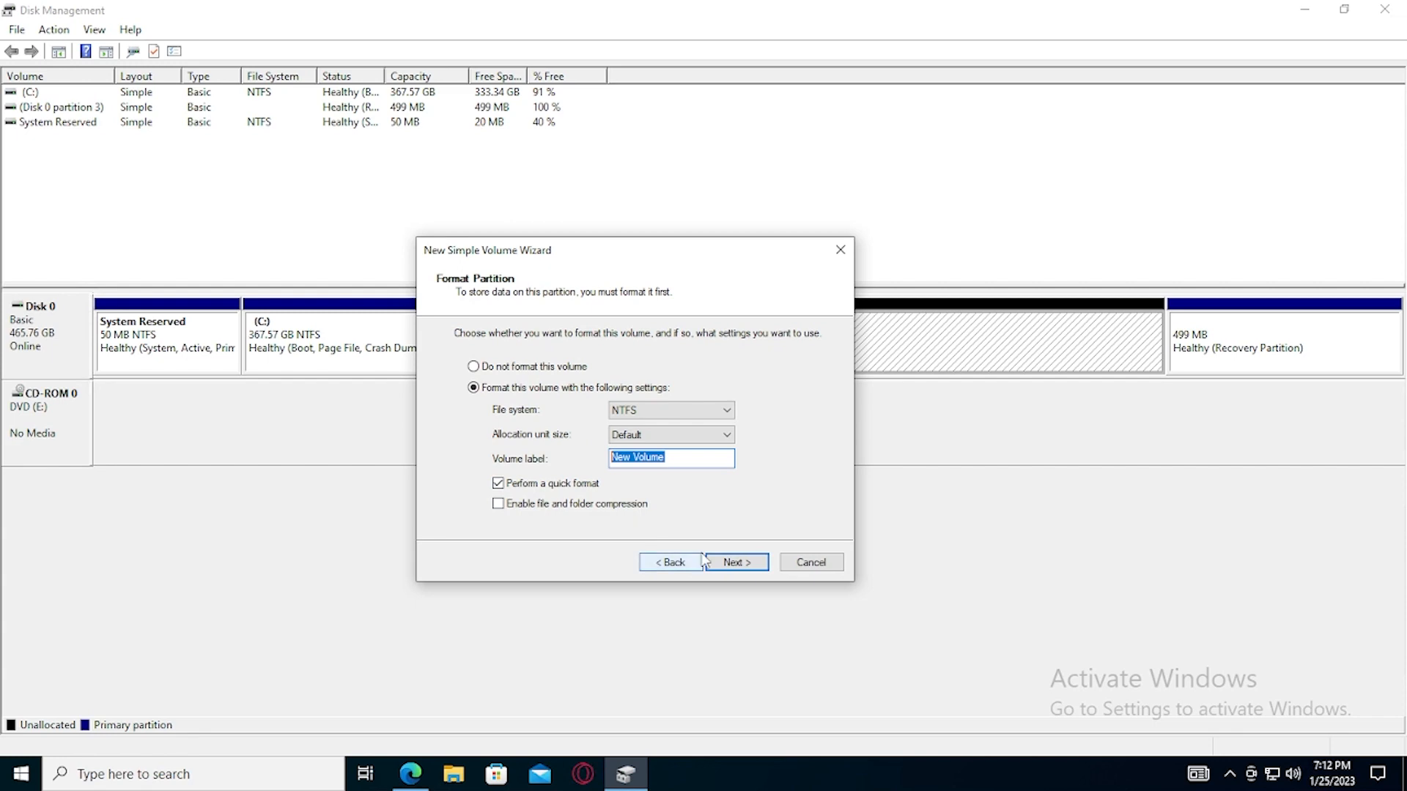
key("BackSpace")
type("Windows 7 Pro")
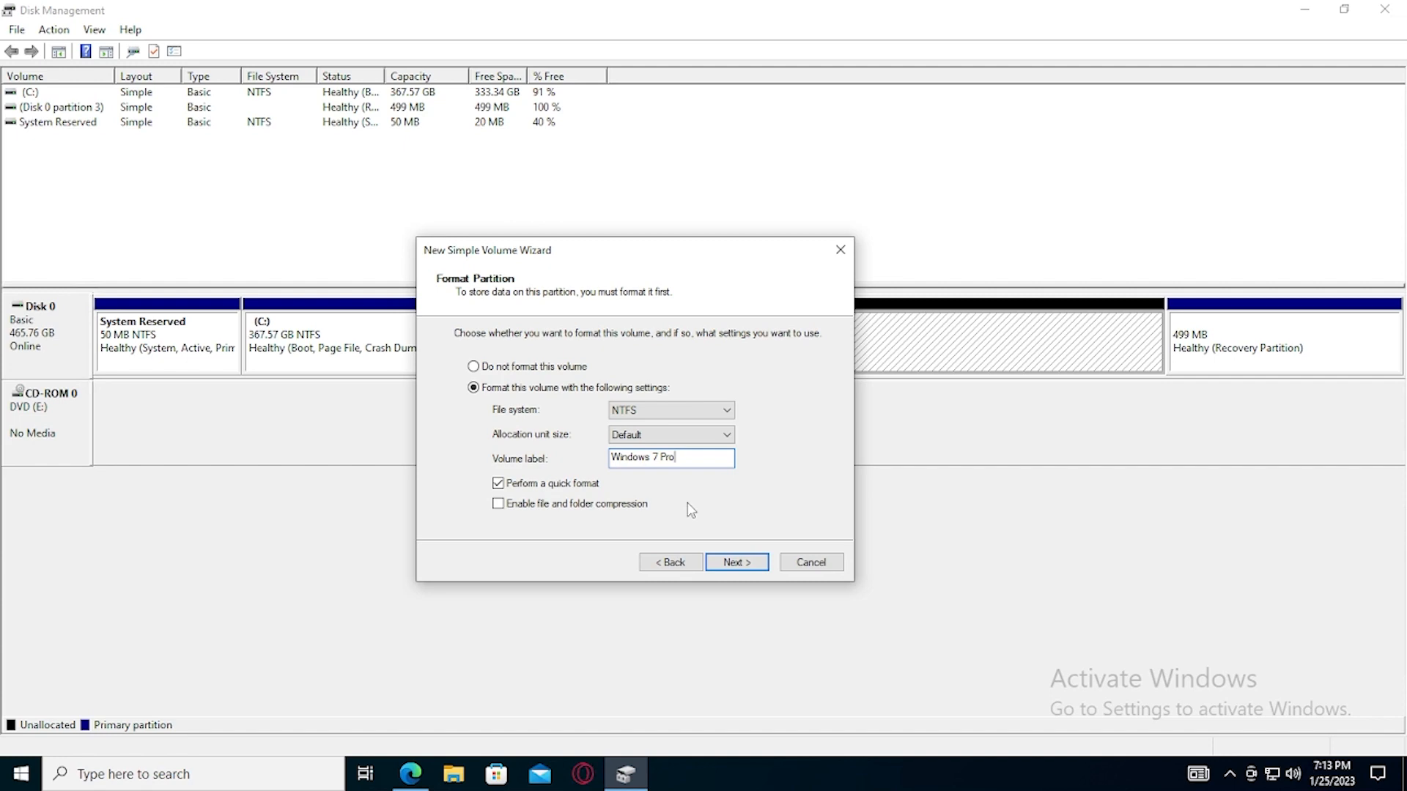
left_click(731, 562)
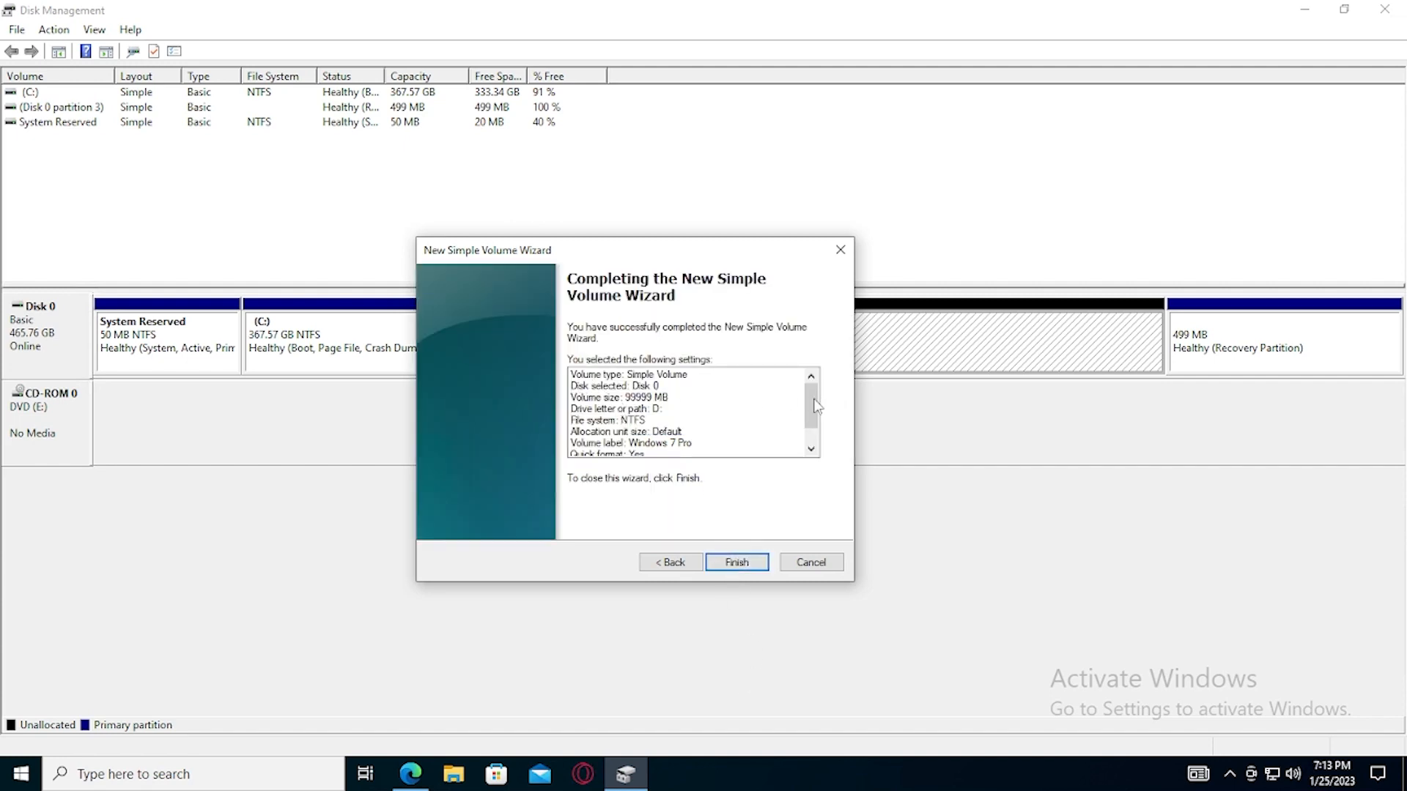
left_click_drag(814, 400, 820, 443)
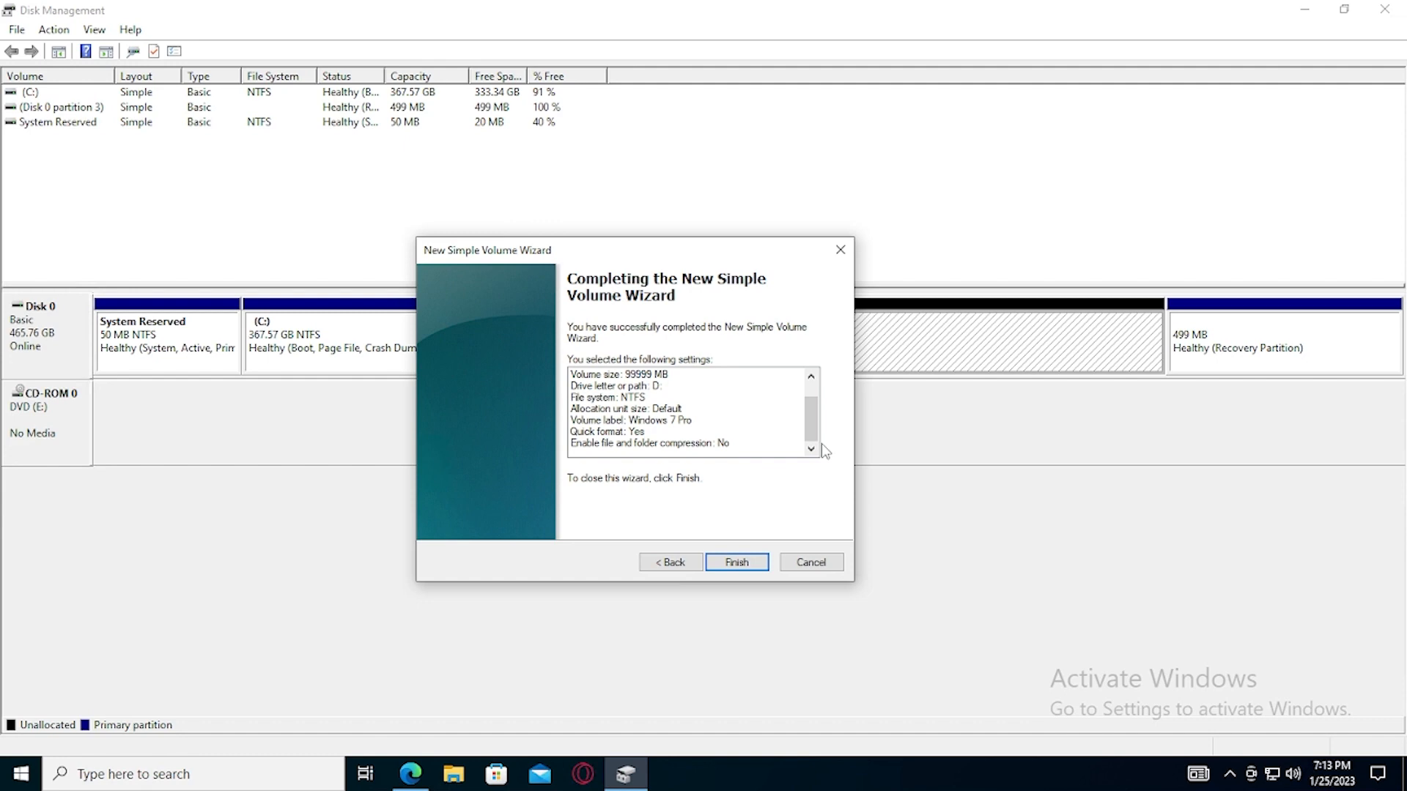
key("Return")
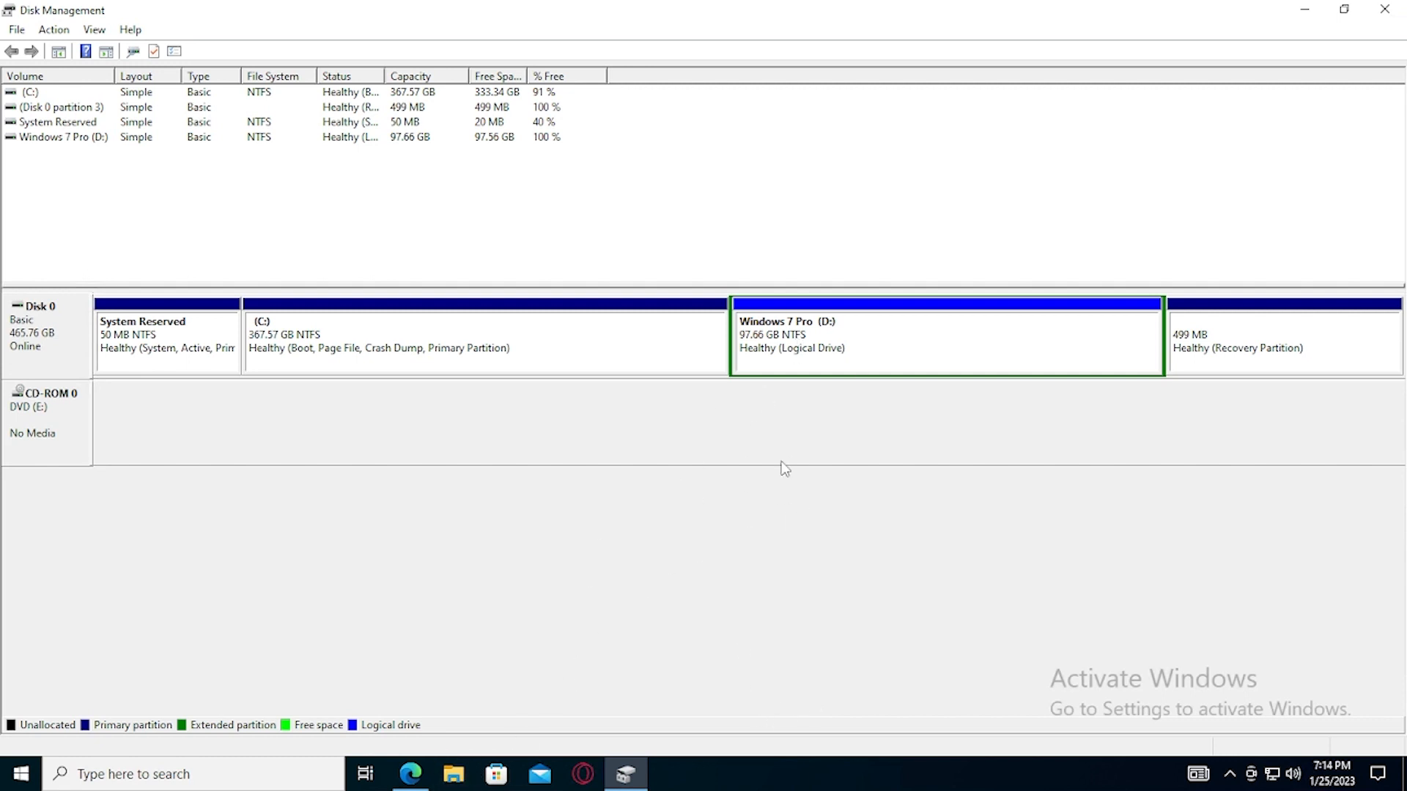
- Switch to File Explorer, create a folder named "hello world" on the Windows 7 Pro (D:) drive and close the window
left_click(453, 774)
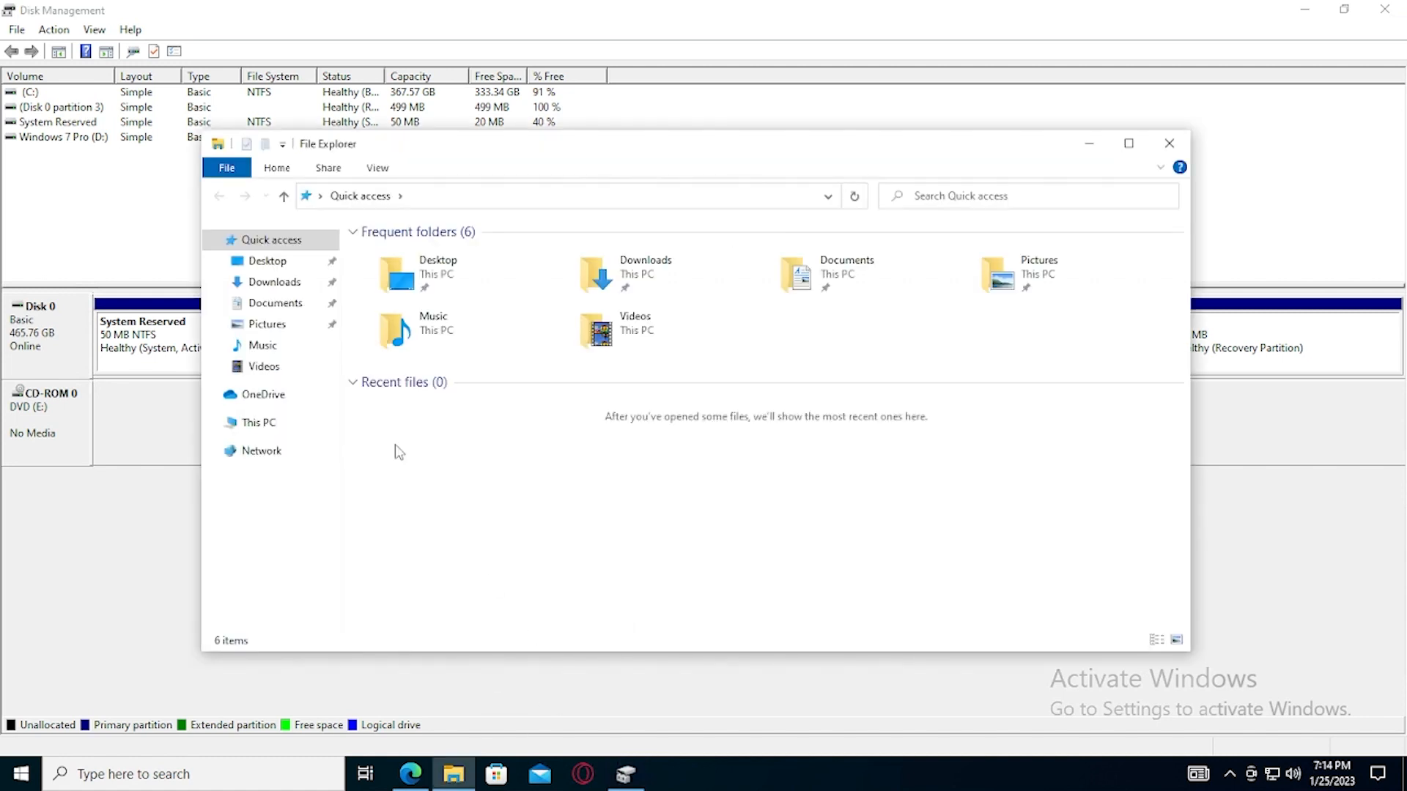
left_click(224, 425)
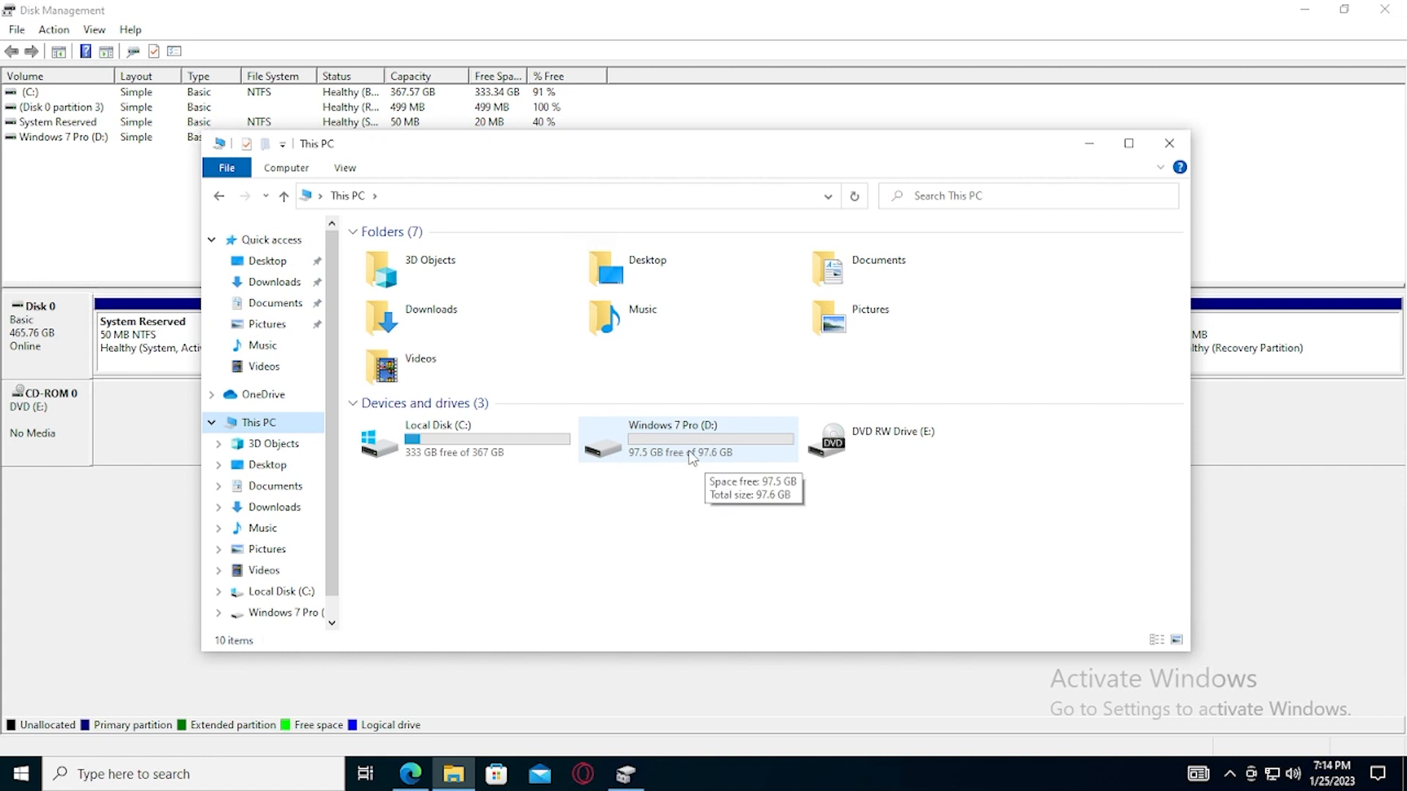
double_click(691, 454)
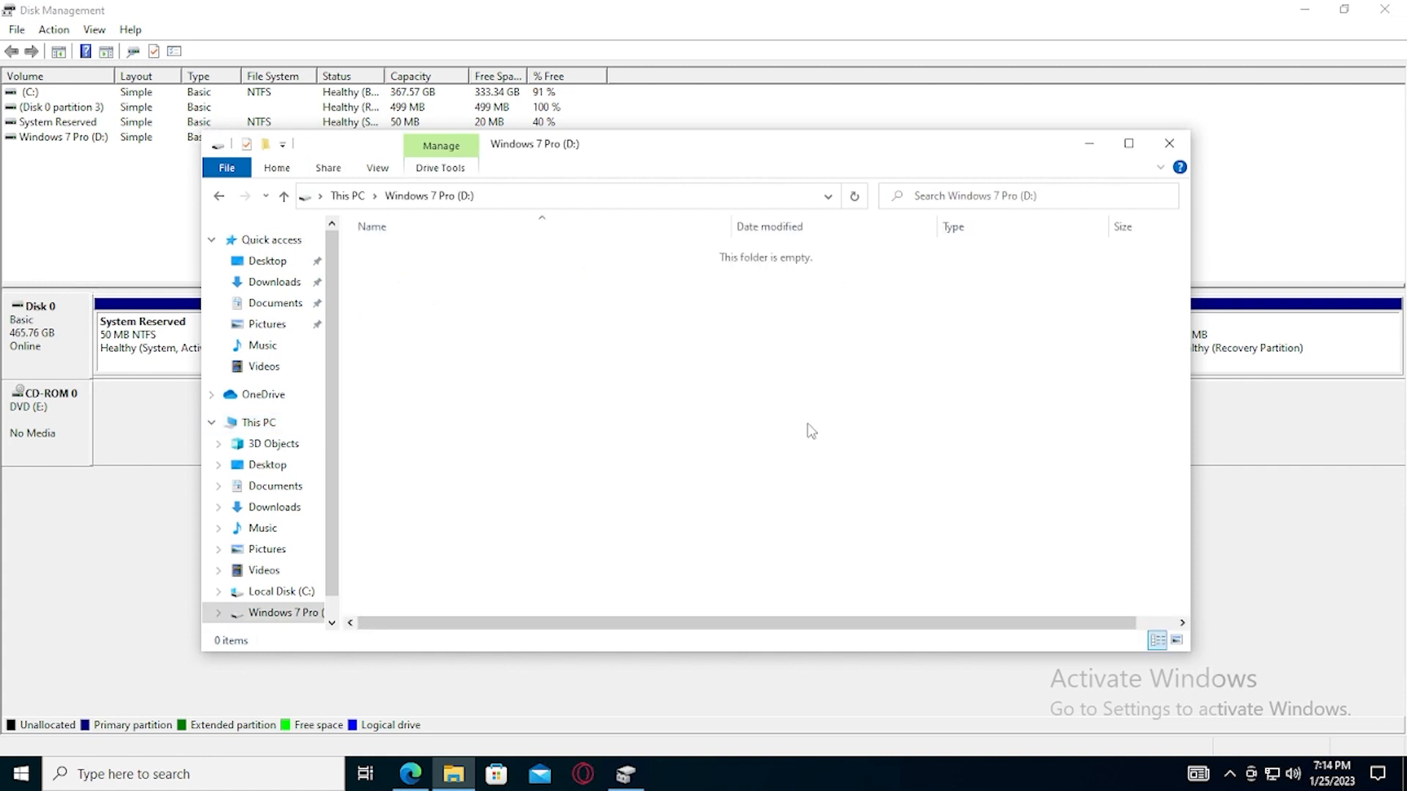
right_click(639, 367)
mouse_move(714, 577)
left_click(889, 578)
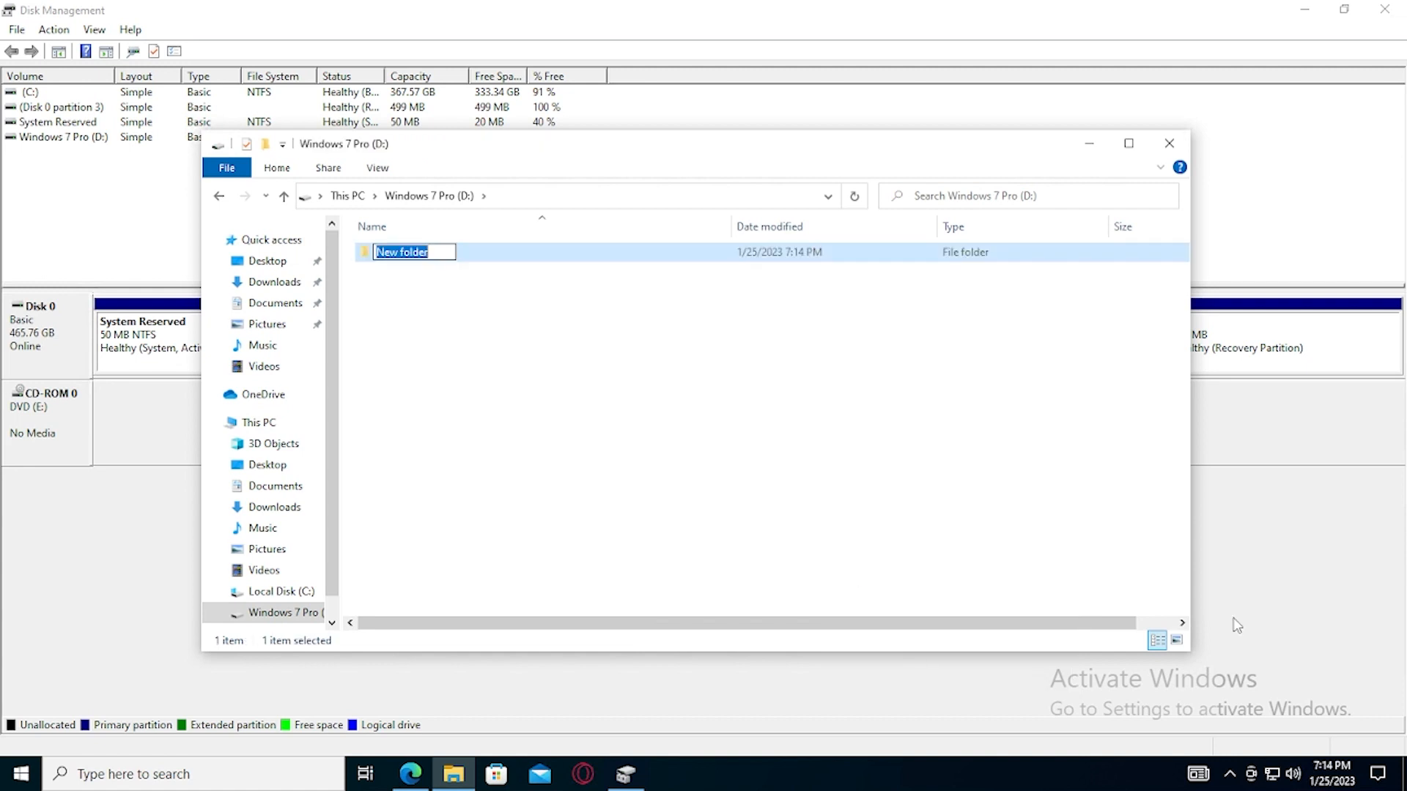
type("hello world")
left_click(635, 466)
left_click(219, 197)
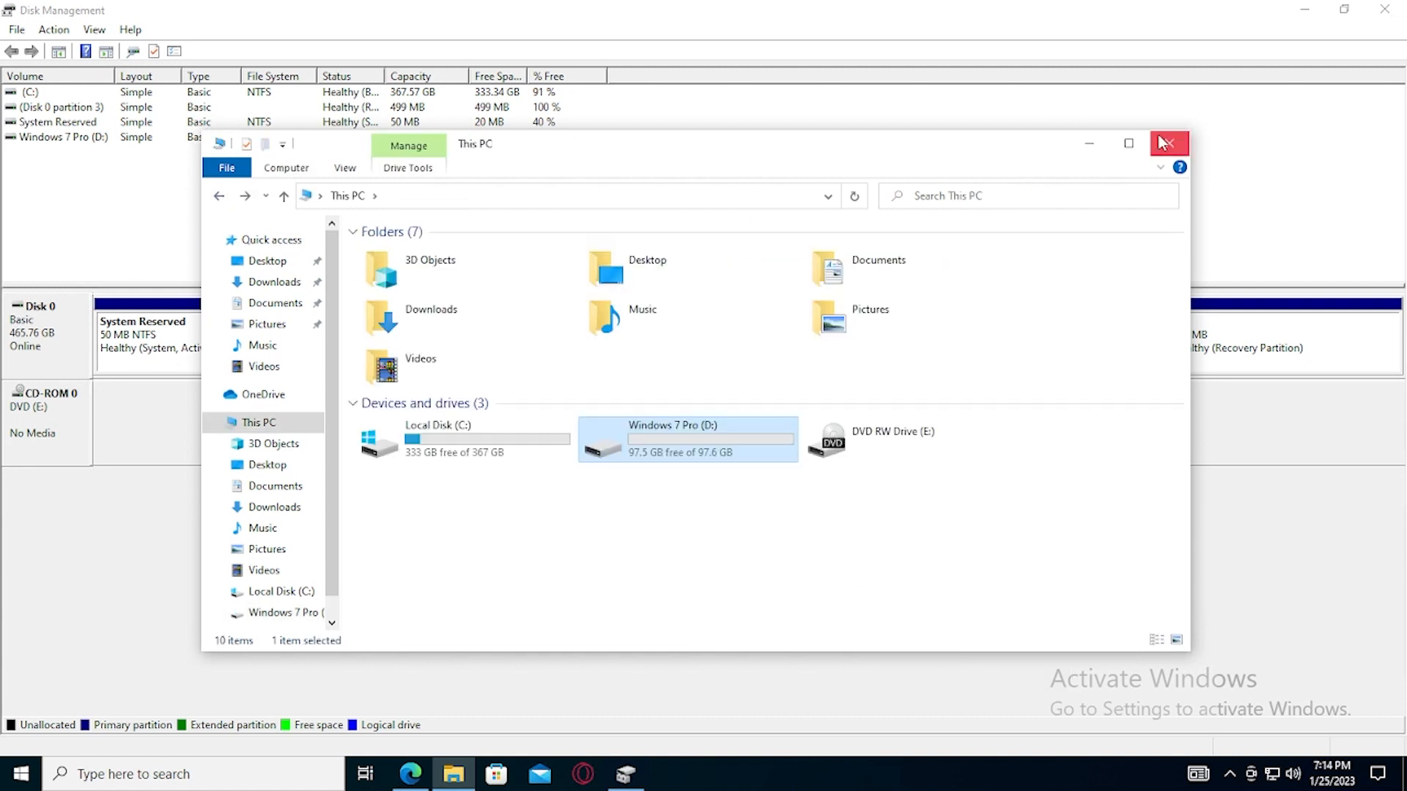
left_click(1169, 144)
- Reopen the Windows 7 Pro (D:) drive in File Explorer, delete the "hello world" folder and close the window
left_click(454, 775)
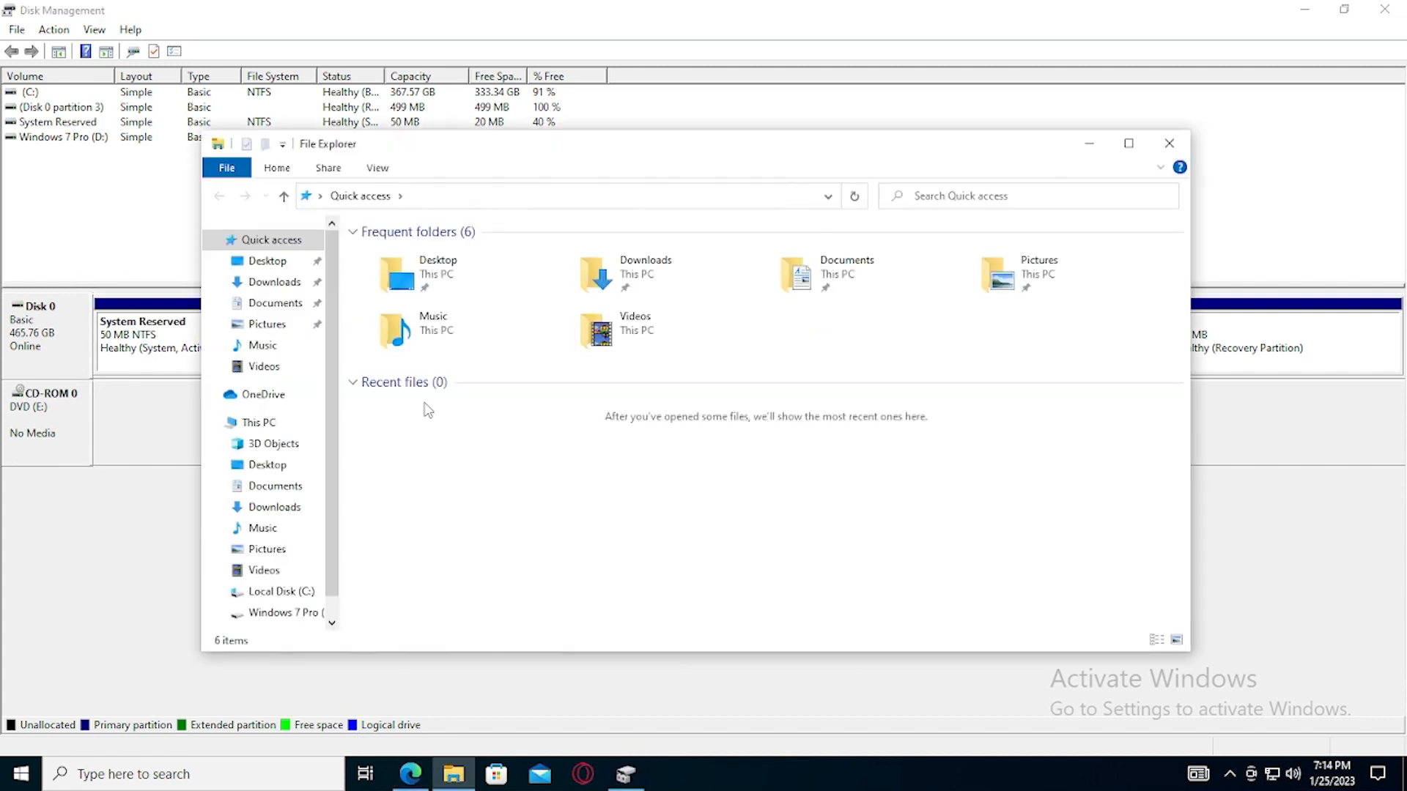
scroll(271, 583, "down", 1)
left_click(281, 577)
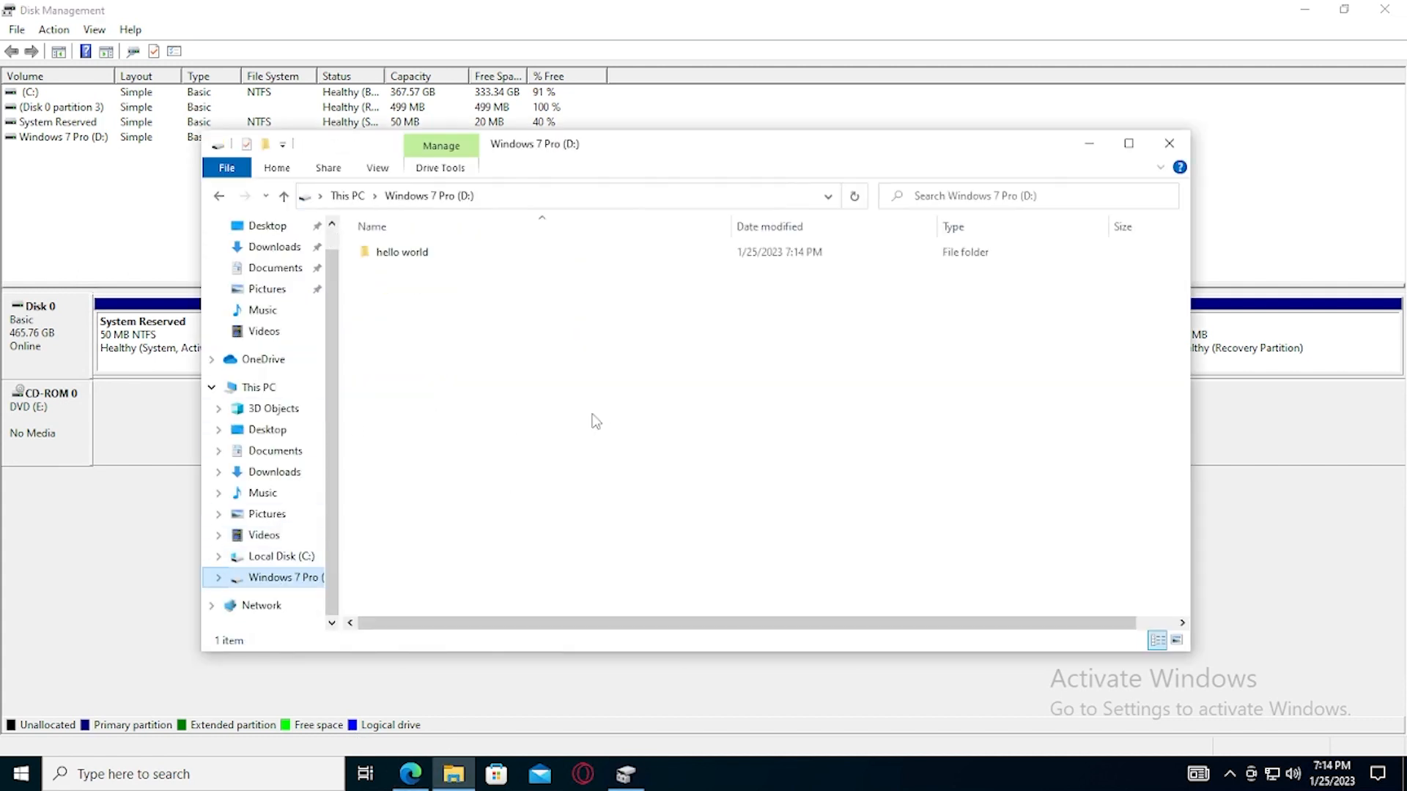
left_click(418, 257)
right_click(417, 256)
left_click(461, 521)
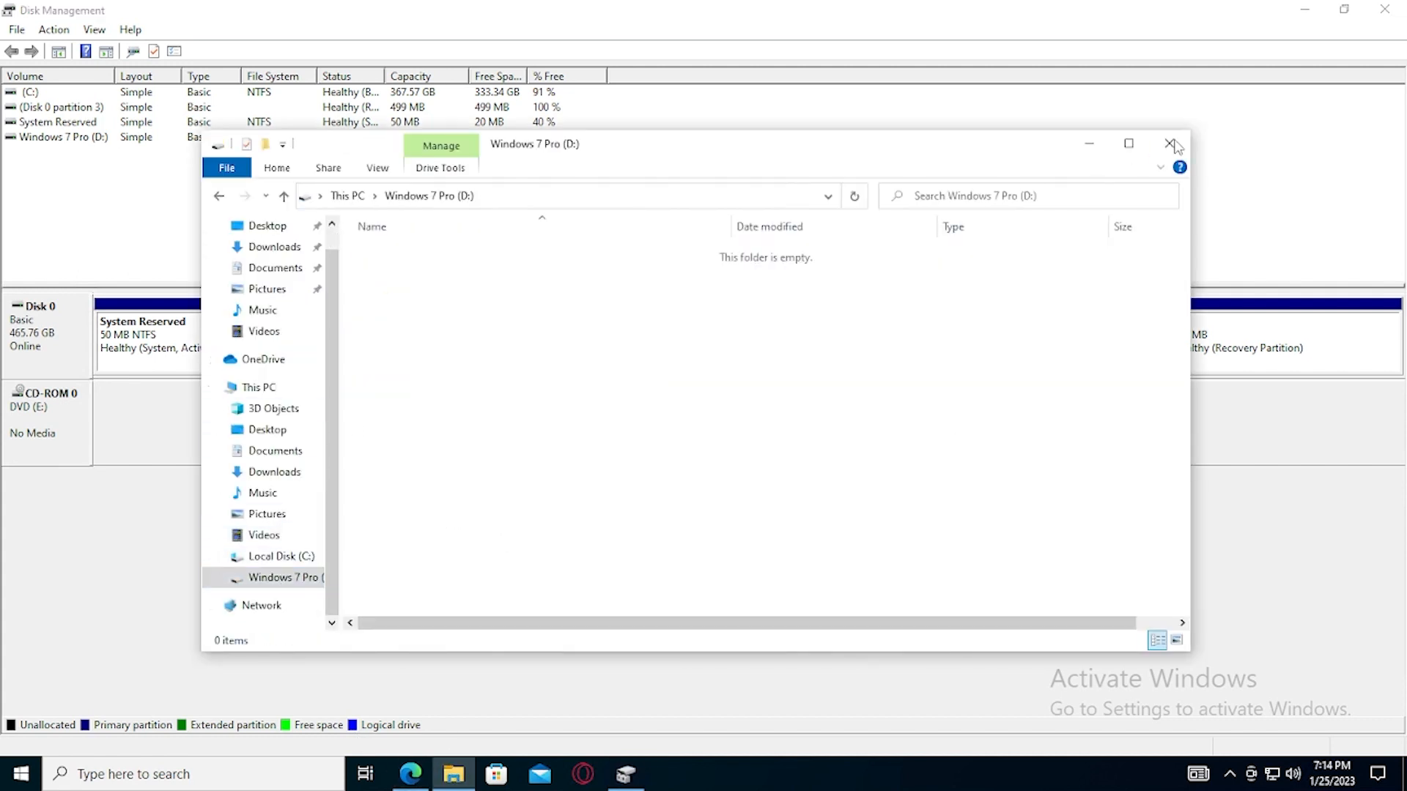
left_click(1169, 144)
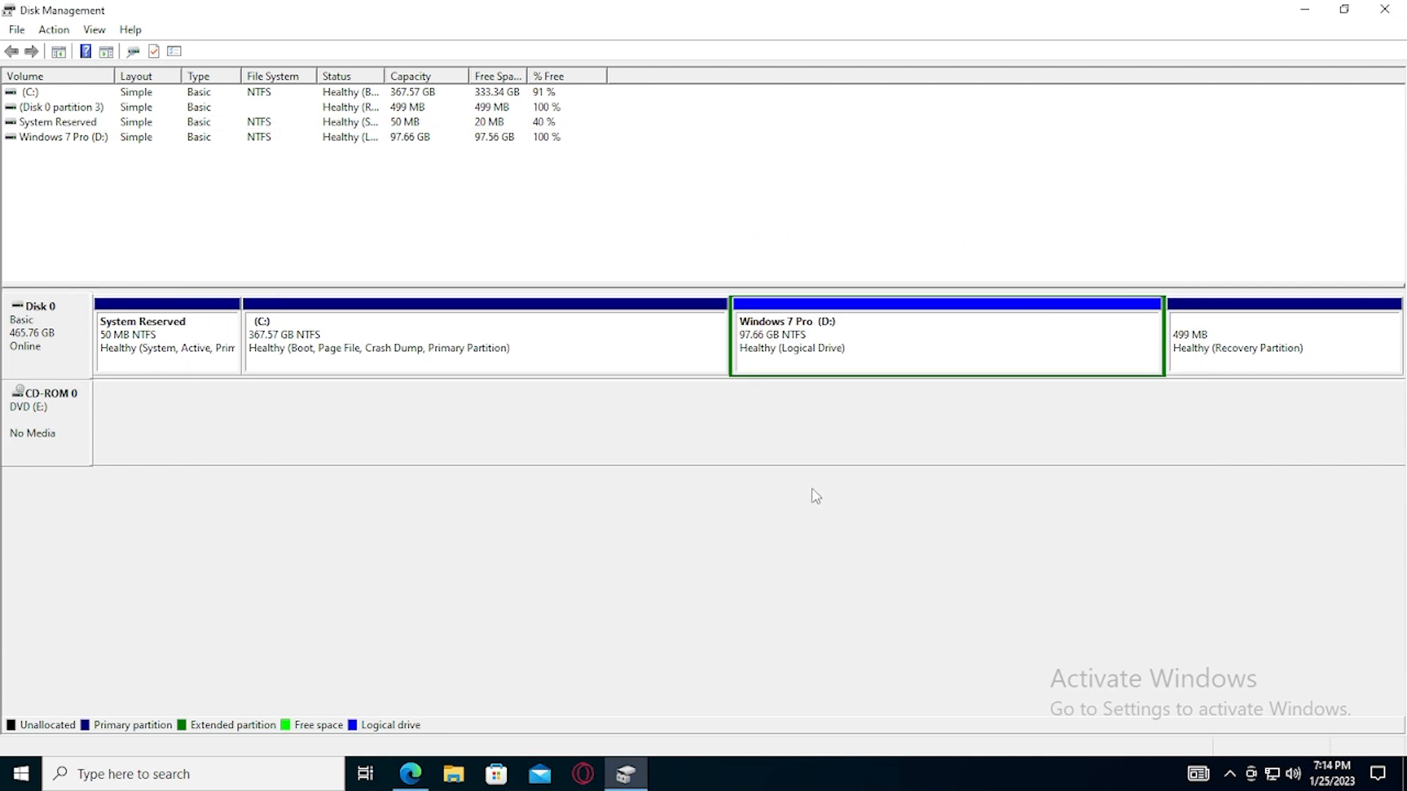